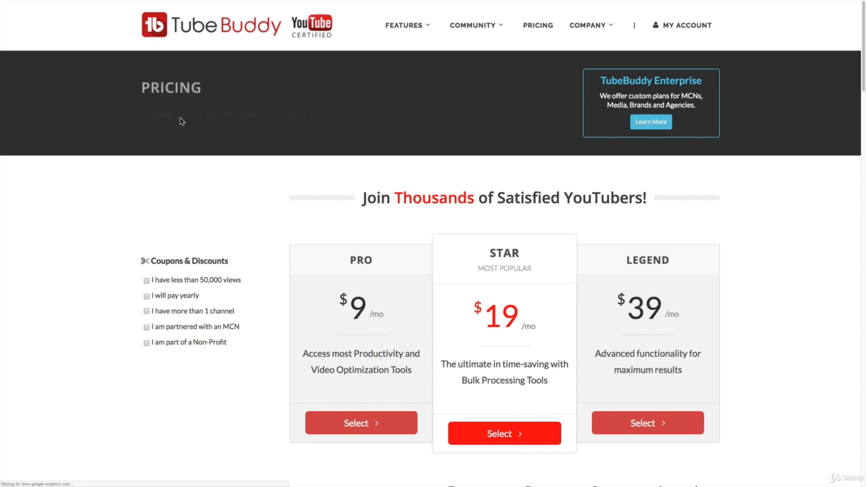
# Examine the Pro, Star and Legend prices and compare the Productivity, Bulk Processing and Video SEO tools across the plans.
pyautogui.scroll(-2, 542, 234)
pyautogui.scroll(-1, 542, 234)
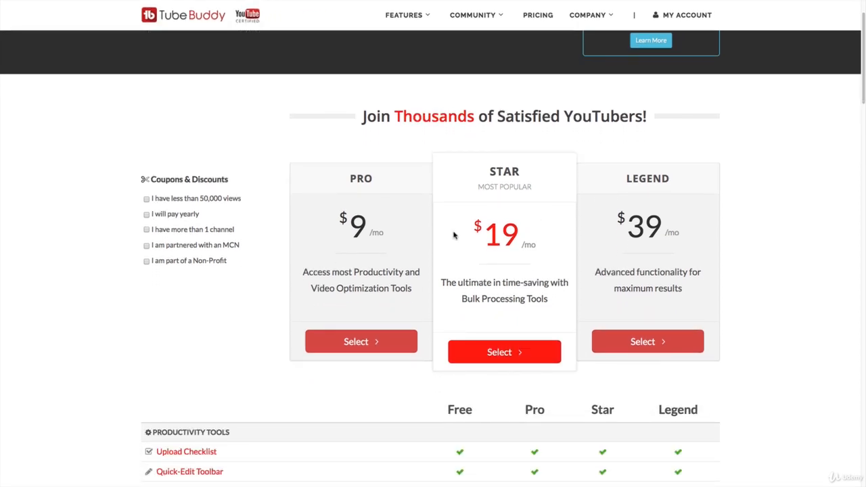
pyautogui.scroll(-3, 485, 225)
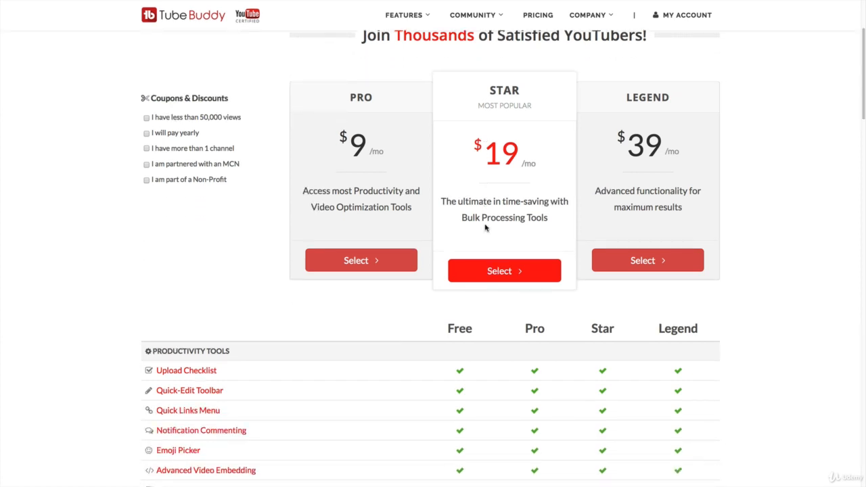
pyautogui.scroll(-4, 485, 228)
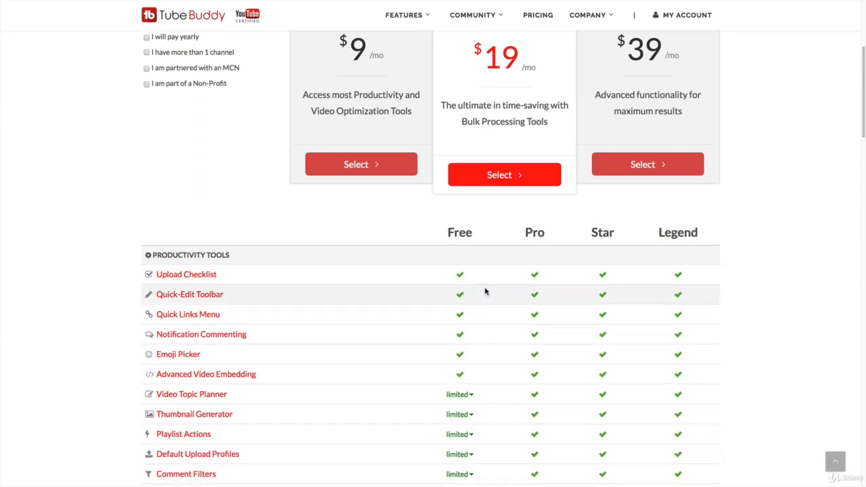
pyautogui.scroll(-1, 485, 291)
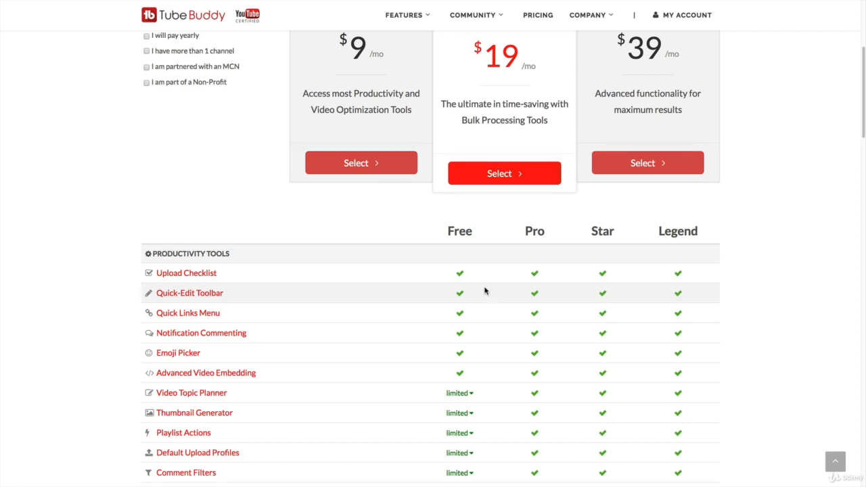
pyautogui.scroll(-5, 523, 284)
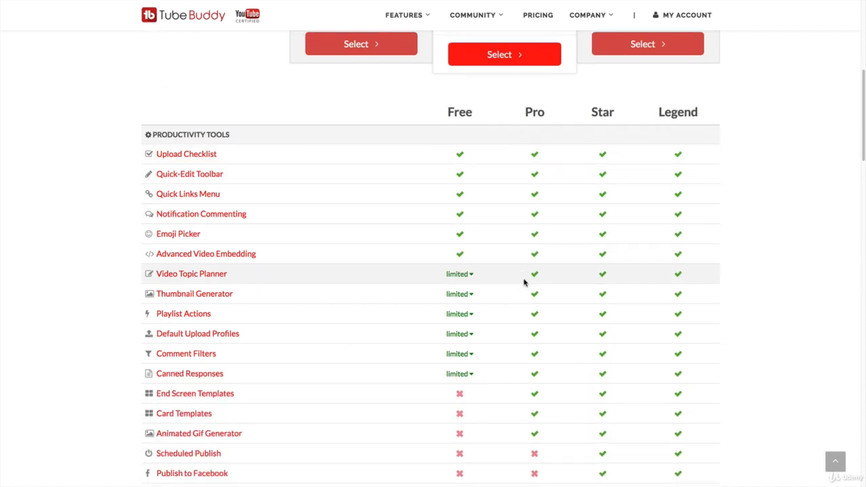
pyautogui.scroll(-1, 524, 283)
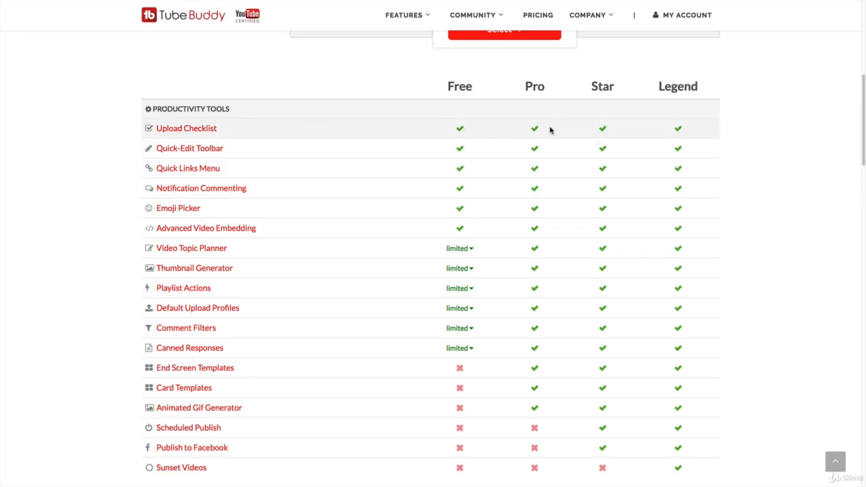
pyautogui.scroll(-2, 545, 169)
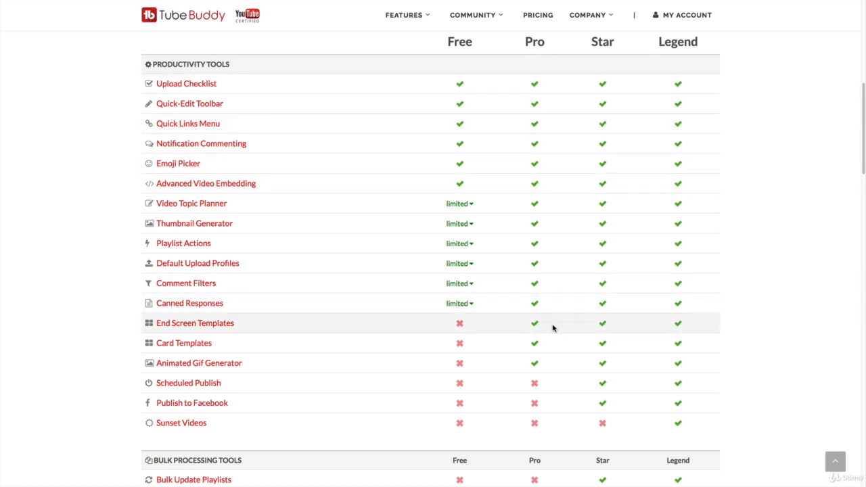
pyautogui.scroll(-1, 539, 375)
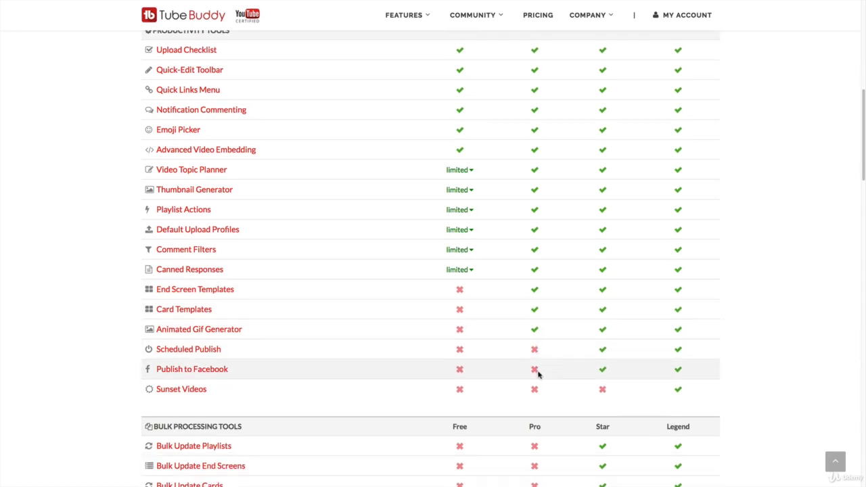
pyautogui.scroll(-3, 546, 371)
pyautogui.scroll(-3, 549, 368)
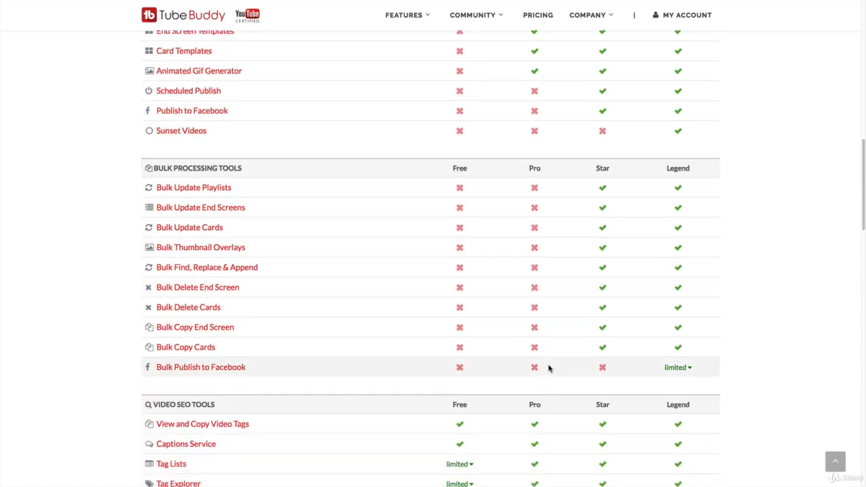
pyautogui.scroll(-1, 549, 368)
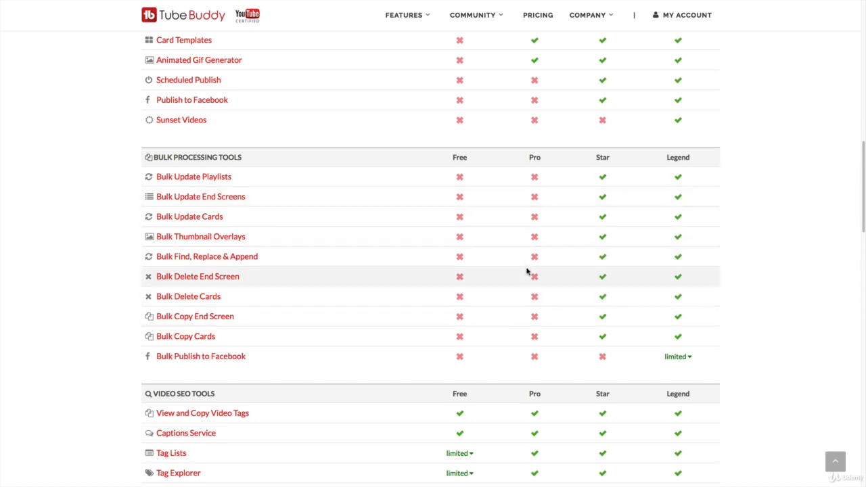
pyautogui.scroll(1, 529, 272)
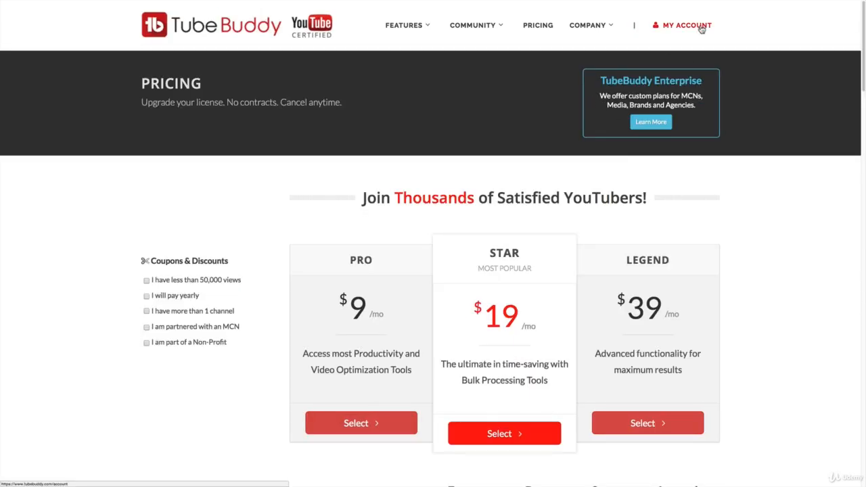
# Open the Video School Online channel's Health Report from the account page and review its views, subscribers and uploads.
pyautogui.click(702, 29)
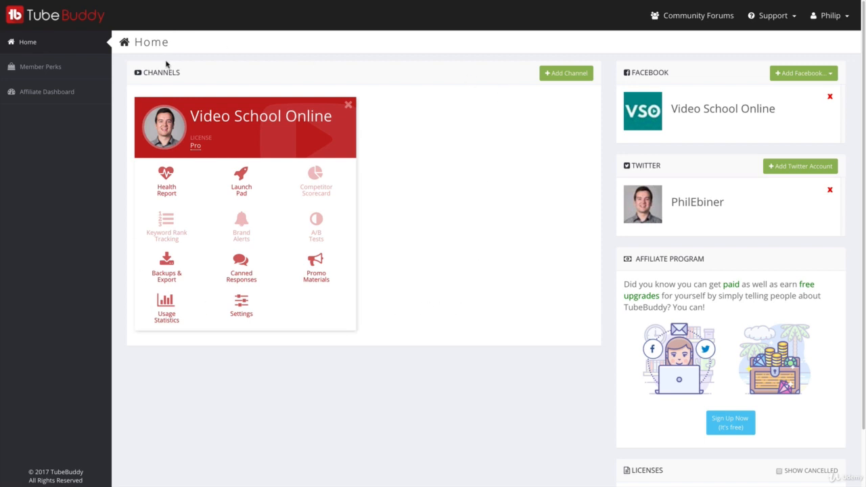
pyautogui.click(565, 74)
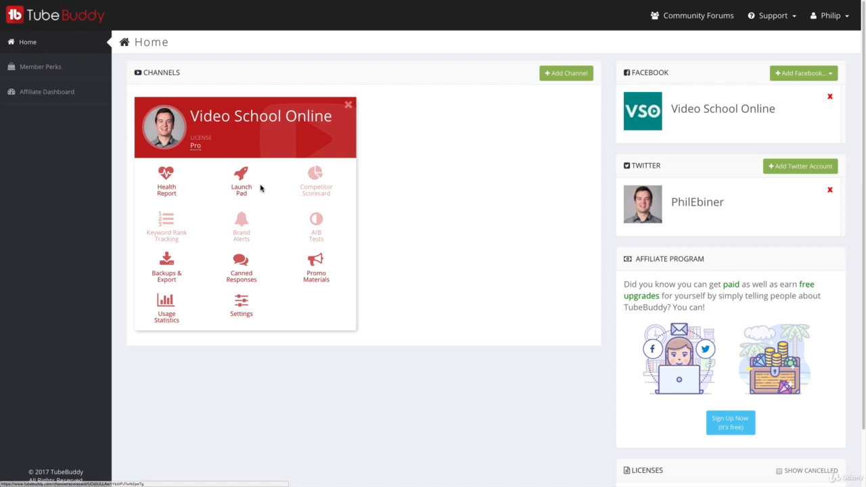
pyautogui.click(169, 183)
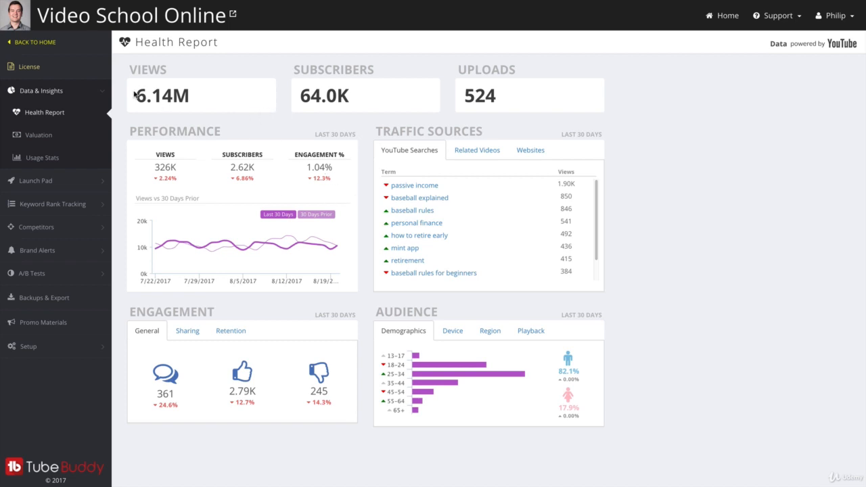
pyautogui.moveTo(134, 92); pyautogui.dragTo(205, 100)
pyautogui.moveTo(299, 97); pyautogui.dragTo(368, 102)
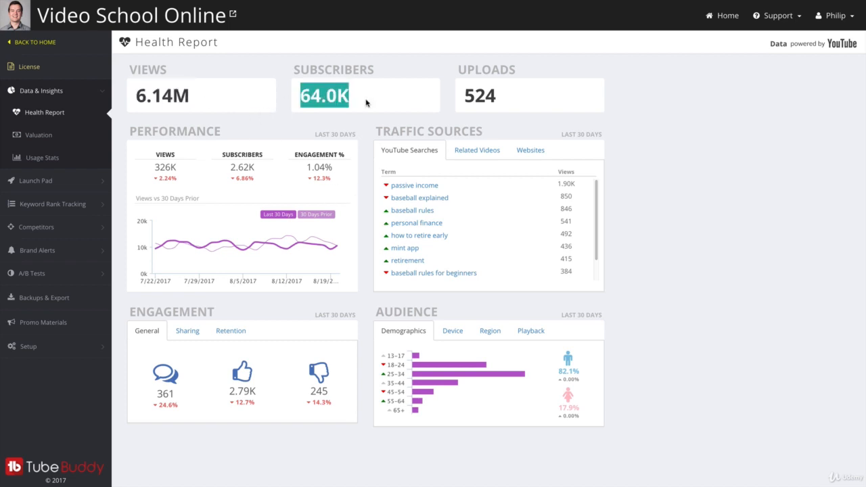
pyautogui.moveTo(476, 96); pyautogui.dragTo(510, 103)
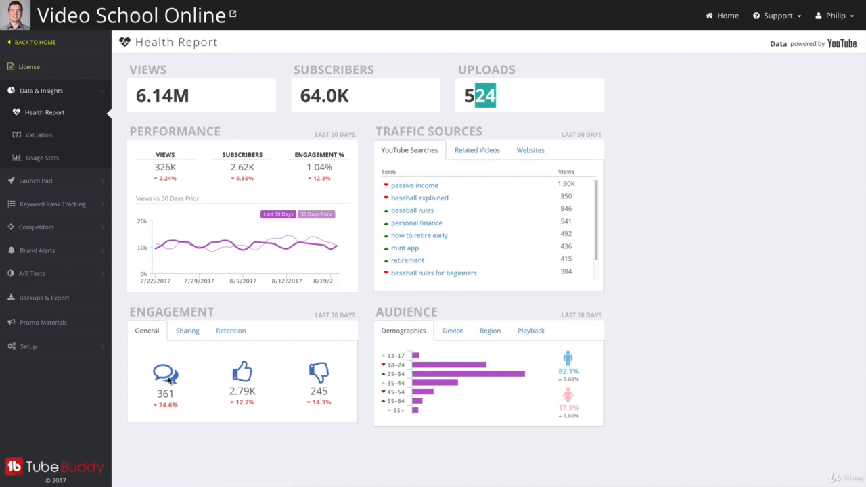
# Switch to YouTube Creator Studio's community comments and reply to the "exciting" comment with the Comment Thanks canned response.
pyautogui.moveTo(500, 365)
pyautogui.moveTo(469, 3)
pyautogui.click(220, 14)
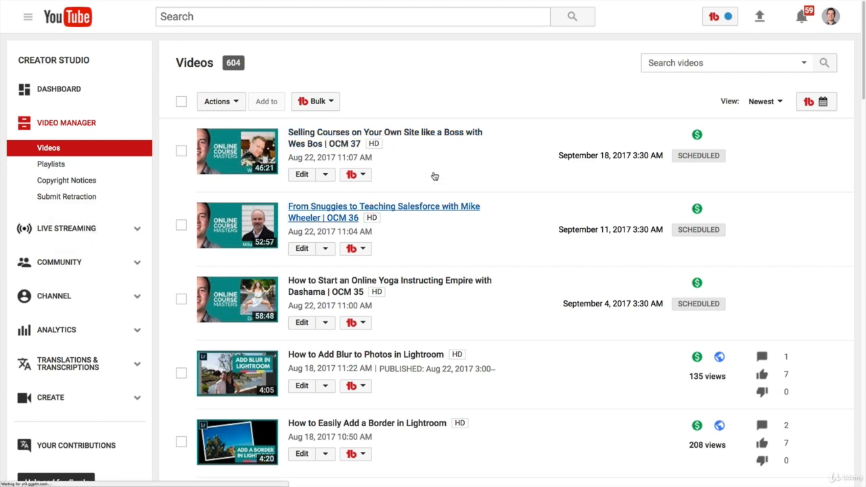
pyautogui.scroll(-2, 615, 204)
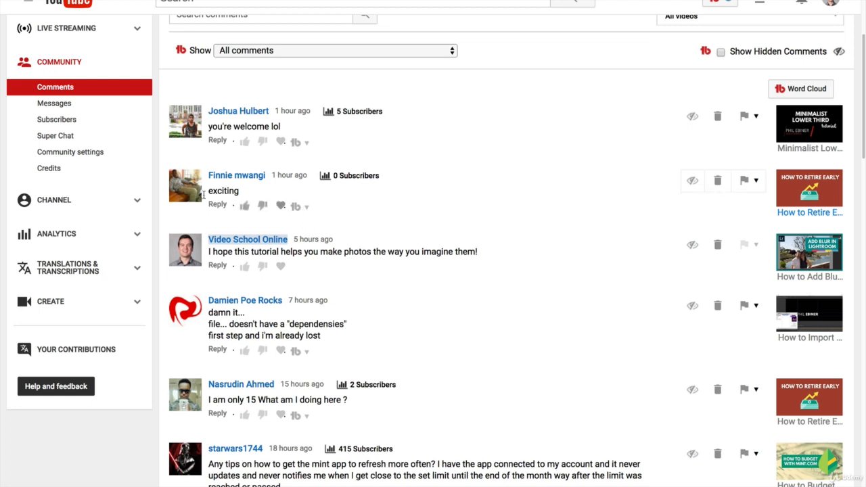
pyautogui.click(299, 207)
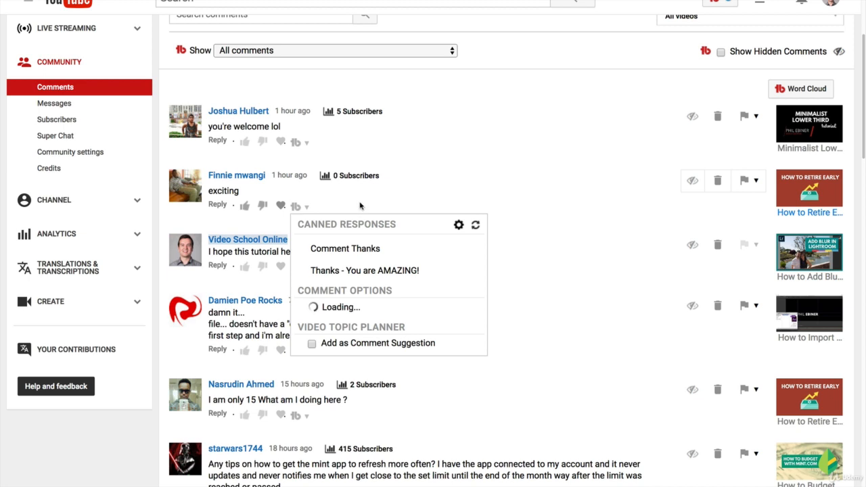
pyautogui.click(399, 249)
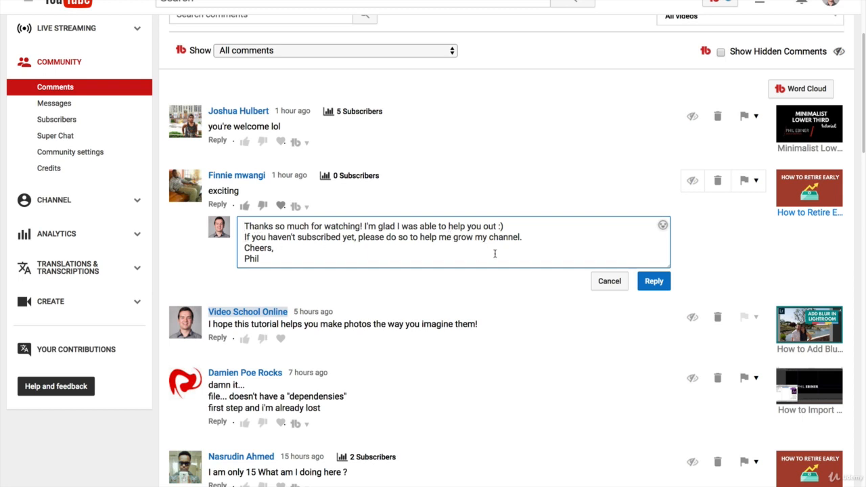
pyautogui.click(653, 281)
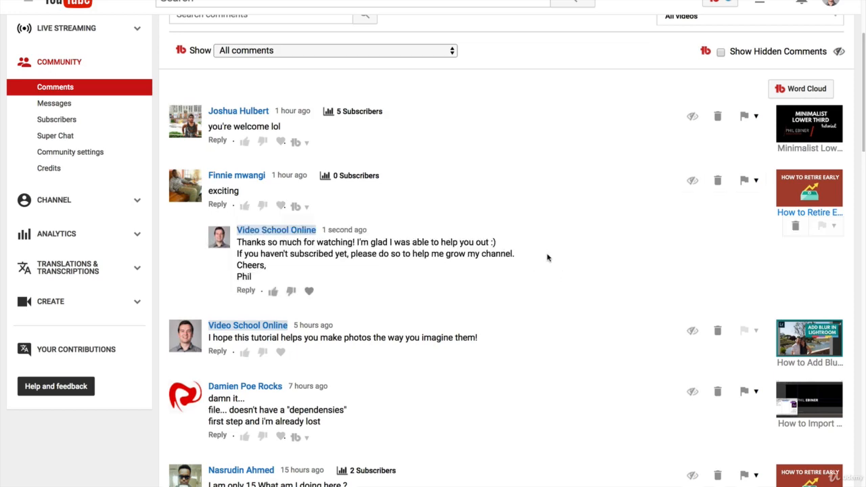
# Reply to the "this is epic !!" comment with the Comment Thanks canned response.
pyautogui.scroll(-15, 548, 255)
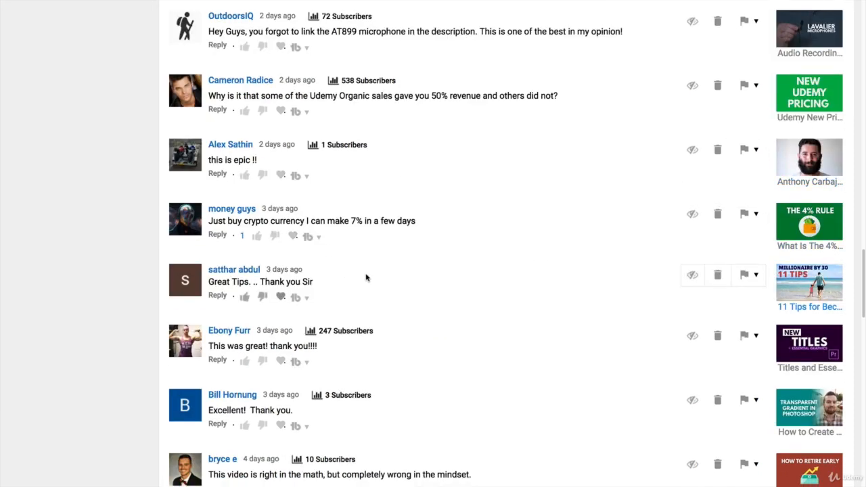
pyautogui.click(306, 175)
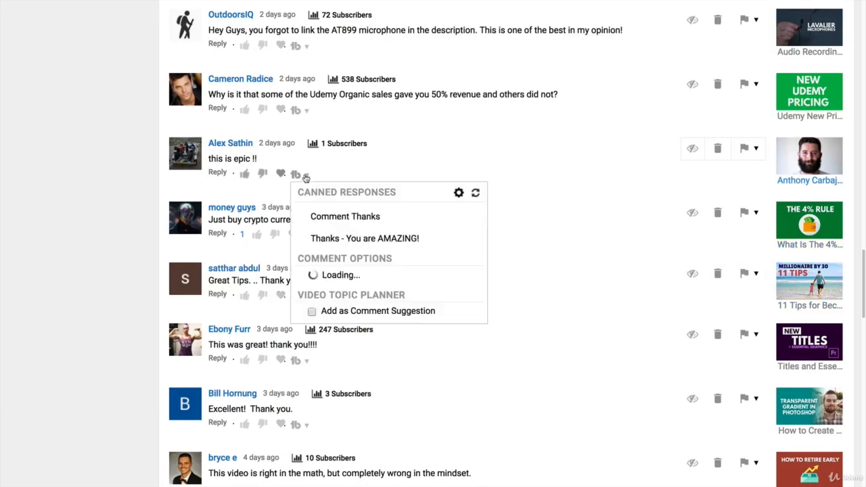
pyautogui.click(344, 218)
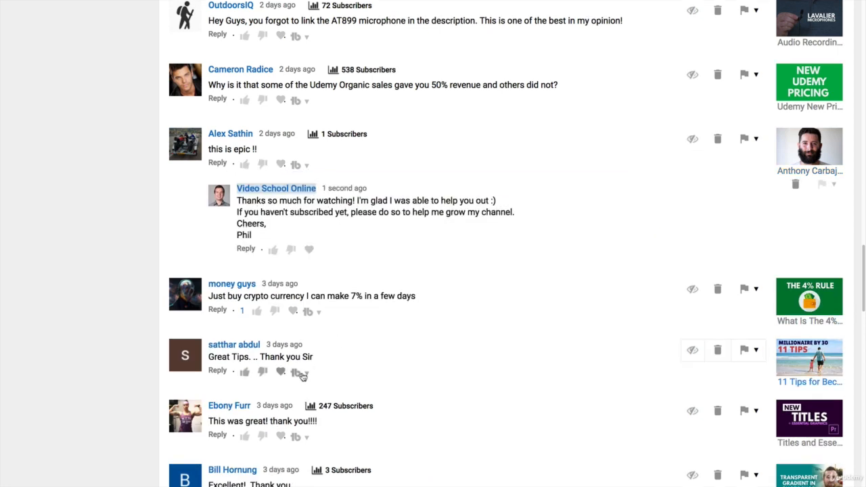
# Post the Comment Thanks canned response as a reply to the comment "Great Tips. .. Thank you Sir".
pyautogui.click(306, 373)
pyautogui.scroll(-1, 441, 323)
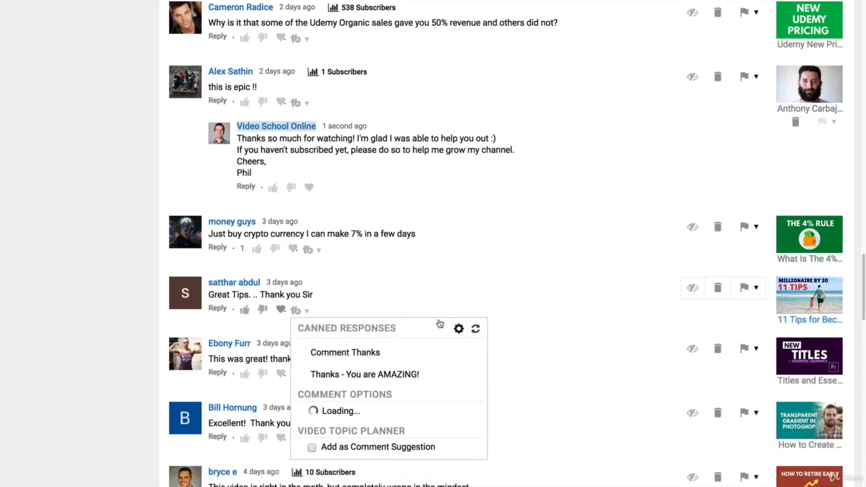
pyautogui.click(353, 353)
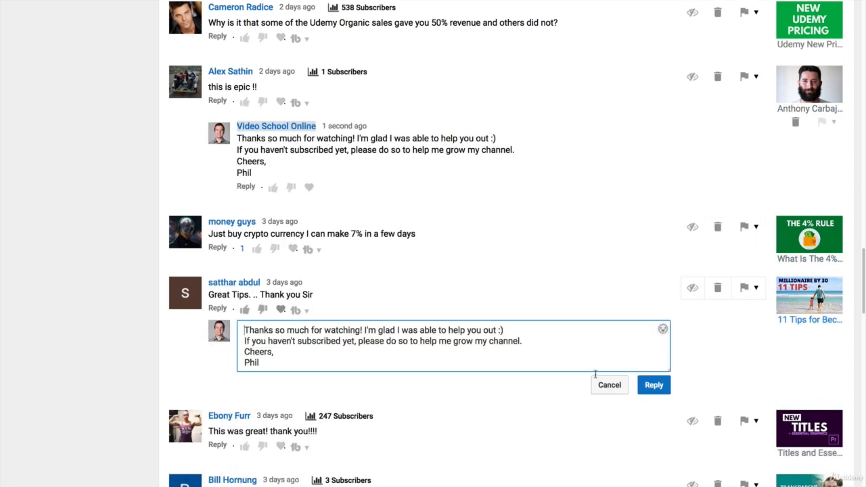
pyautogui.click(653, 385)
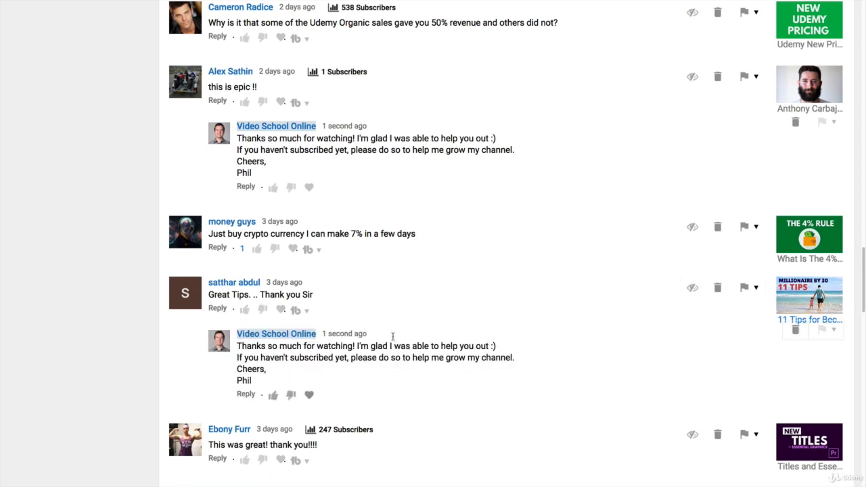
pyautogui.scroll(-2, 379, 339)
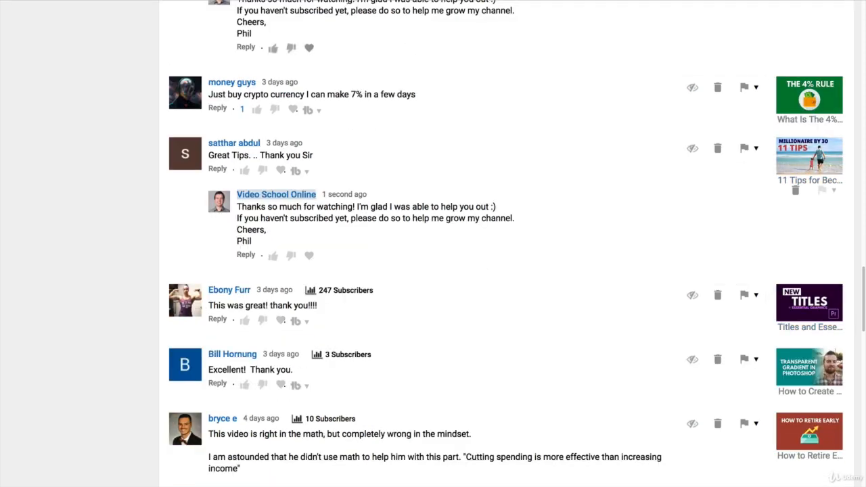
# Switch back to TubeBuddy and open the Canned Responses page of the Video School Online channel.
pyautogui.click(67, 13)
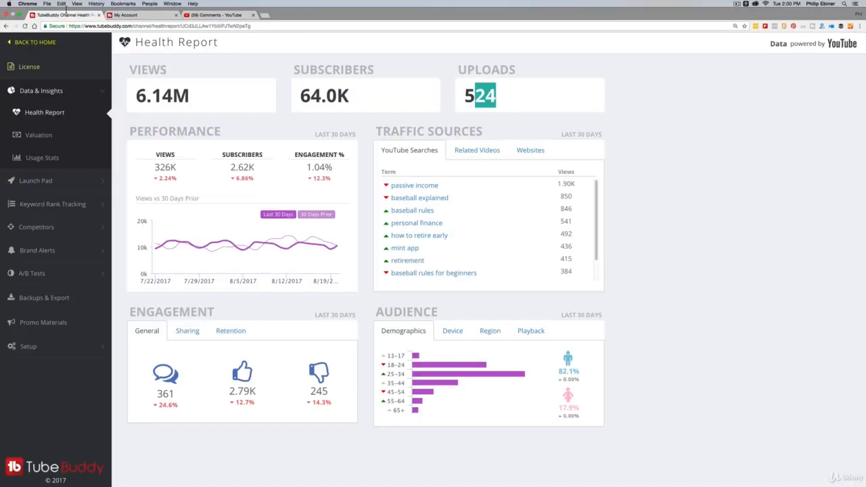
pyautogui.click(35, 42)
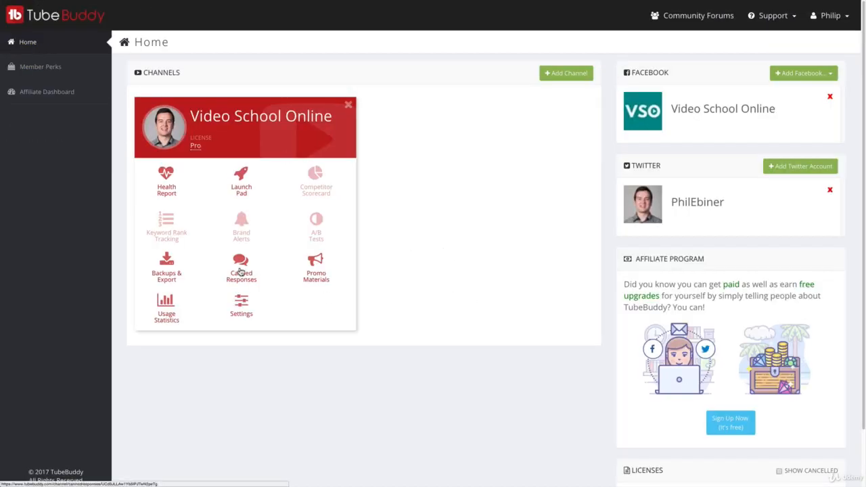
pyautogui.click(244, 274)
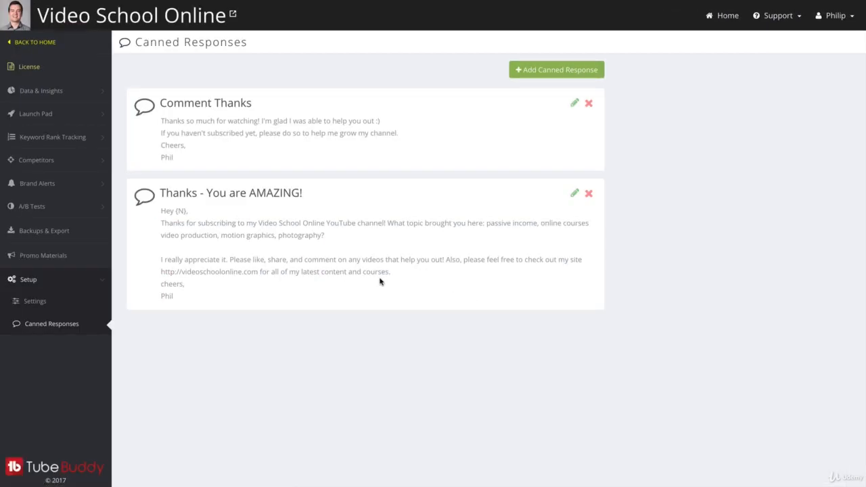
# Add and save a canned response named "Please Subscribe" reading "Thanks for watching, please subscribe if you haven't done so already!".
pyautogui.click(547, 76)
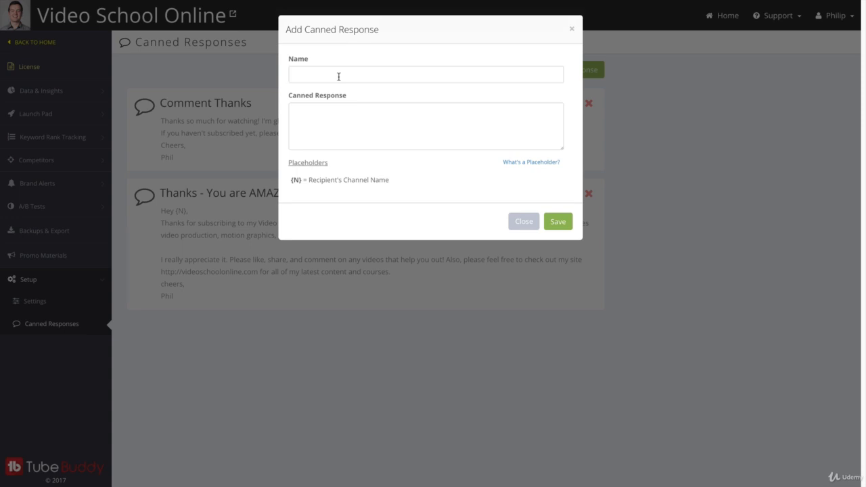
pyautogui.write('Please Subscribe')
pyautogui.write('lease ')
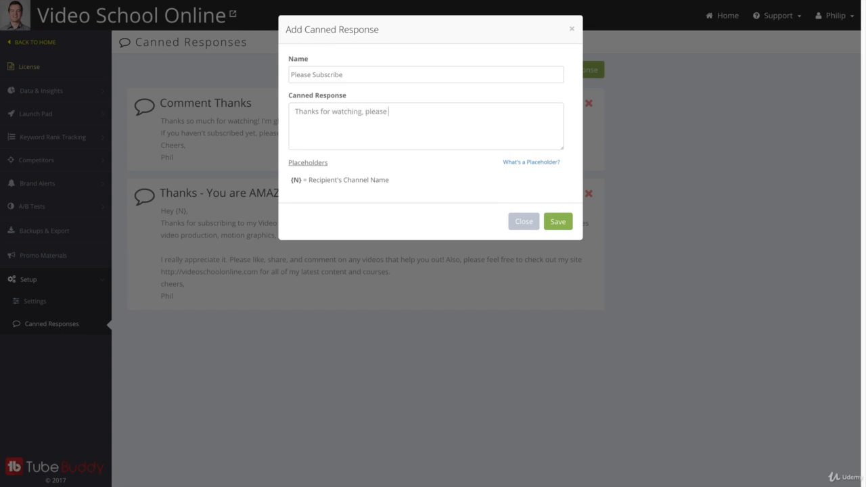
pyautogui.write("subscribe if you haven't done so already!")
pyautogui.click(558, 221)
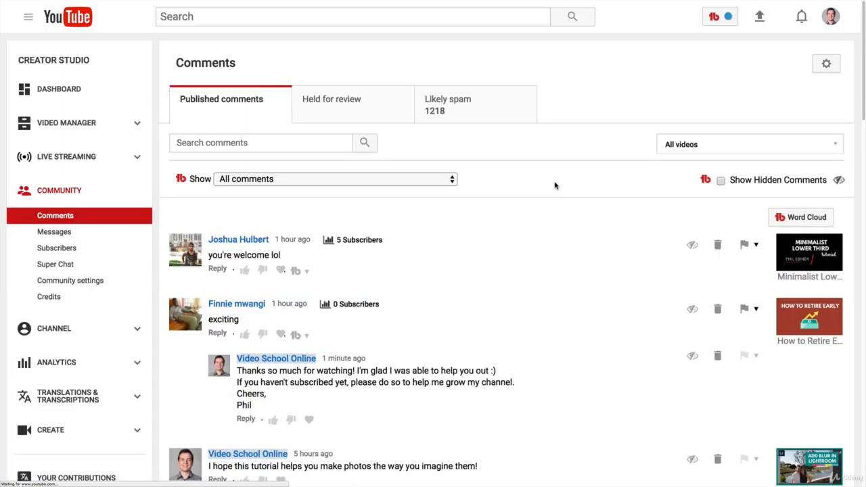
# Reply to the comment "This really helped me out! Thanks for posting this!" with the Please Subscribe canned response.
pyautogui.scroll(-15, 576, 194)
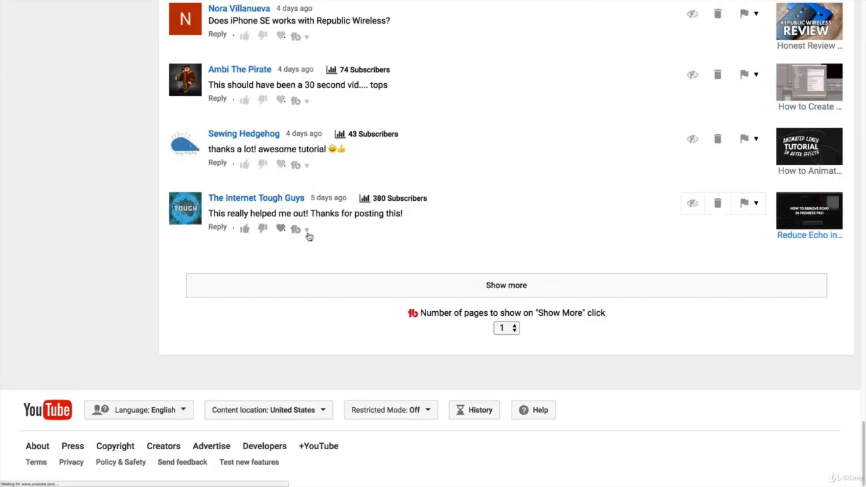
pyautogui.click(298, 230)
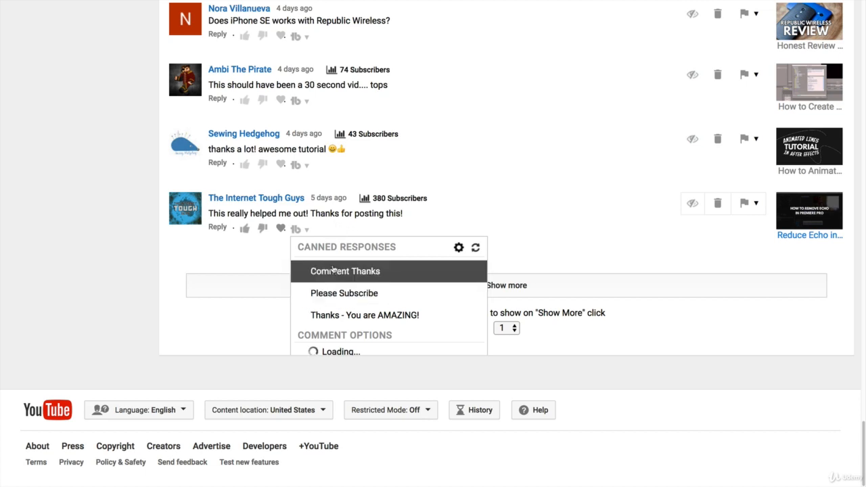
pyautogui.click(359, 295)
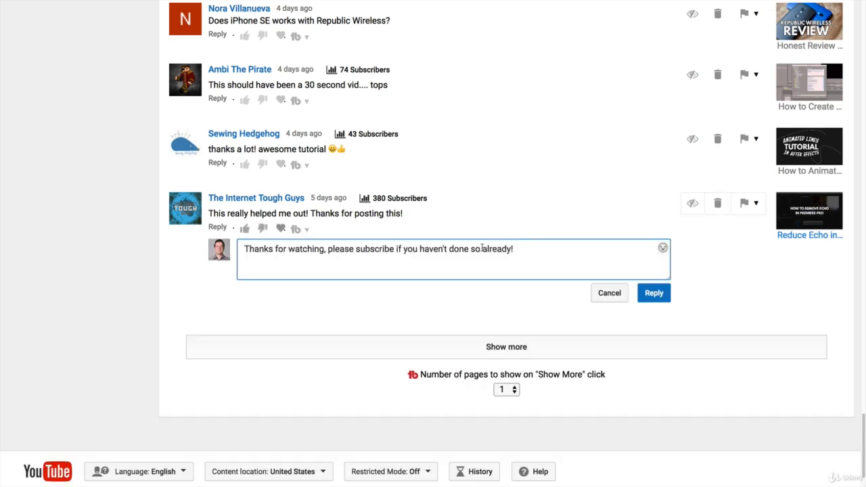
pyautogui.click(651, 292)
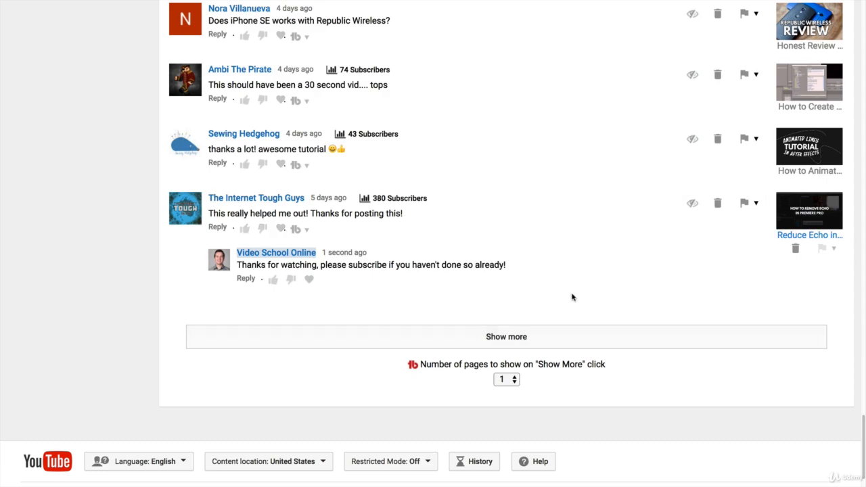
# Upload the video file Conclusion.mp4 from the 1 Intro folder and set its privacy to Unlisted.
pyautogui.scroll(1, 236, 272)
pyautogui.scroll(20, 236, 272)
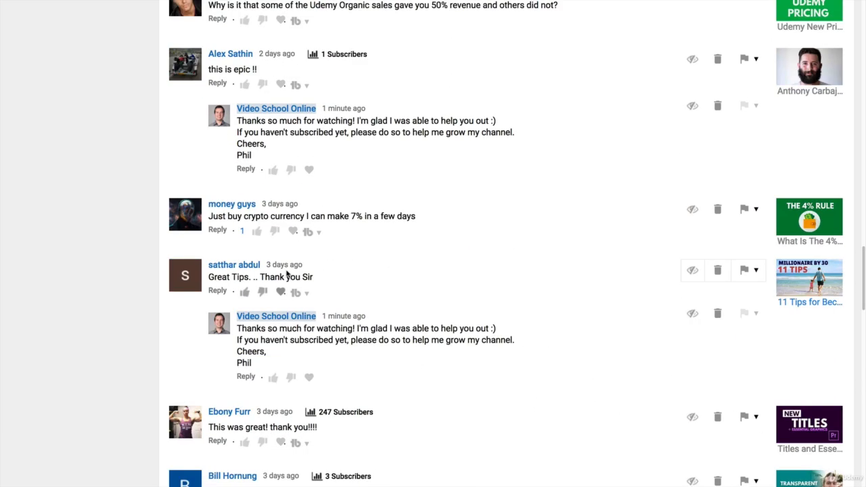
pyautogui.scroll(10, 339, 277)
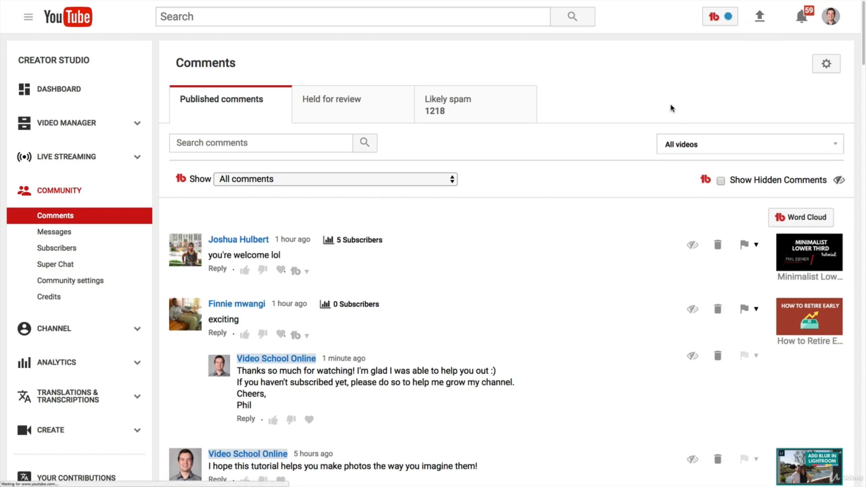
pyautogui.click(758, 20)
pyautogui.click(481, 97)
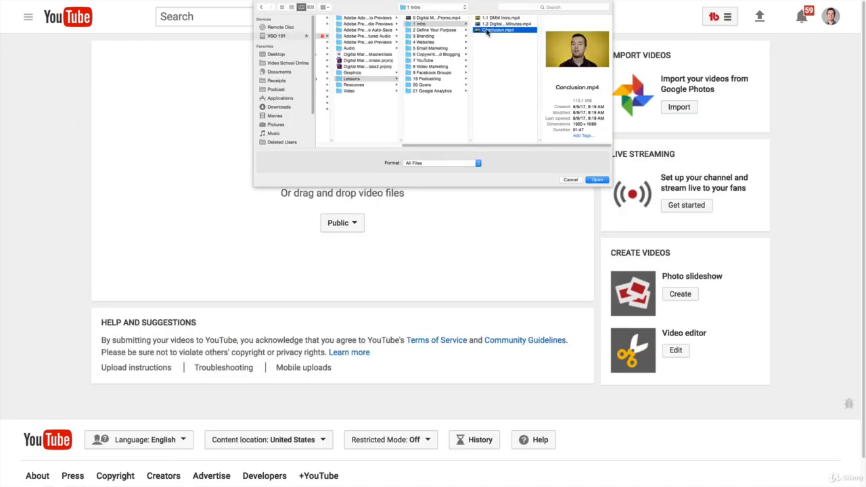
pyautogui.click(597, 180)
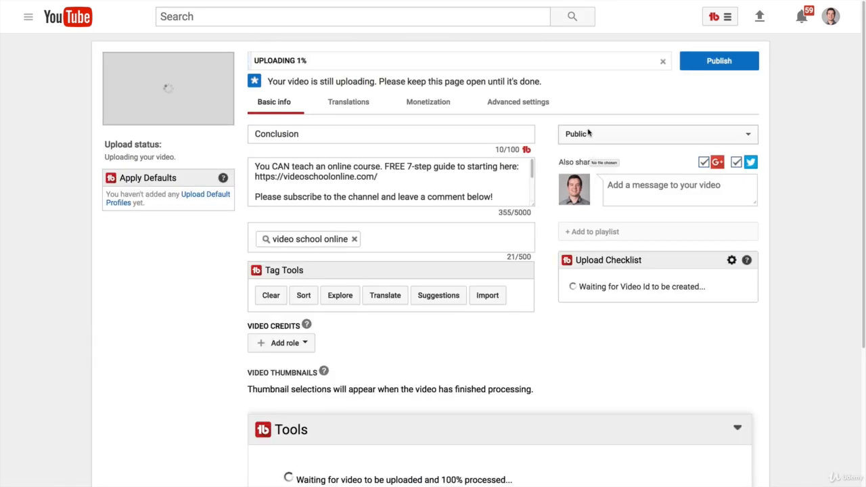
pyautogui.click(596, 134)
pyautogui.click(598, 135)
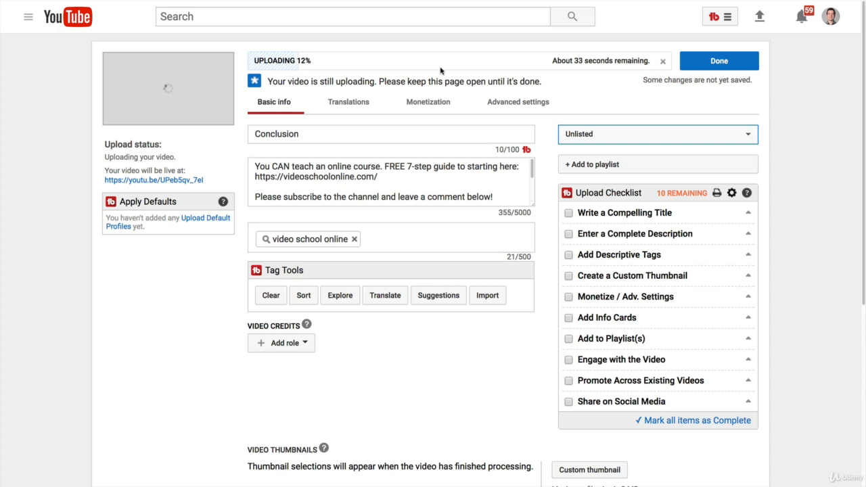
# Open the Upload Default Profiles page, examine the available profiles, and return to the video upload page.
pyautogui.moveTo(193, 196); pyautogui.dragTo(435, 237)
pyautogui.click(227, 269)
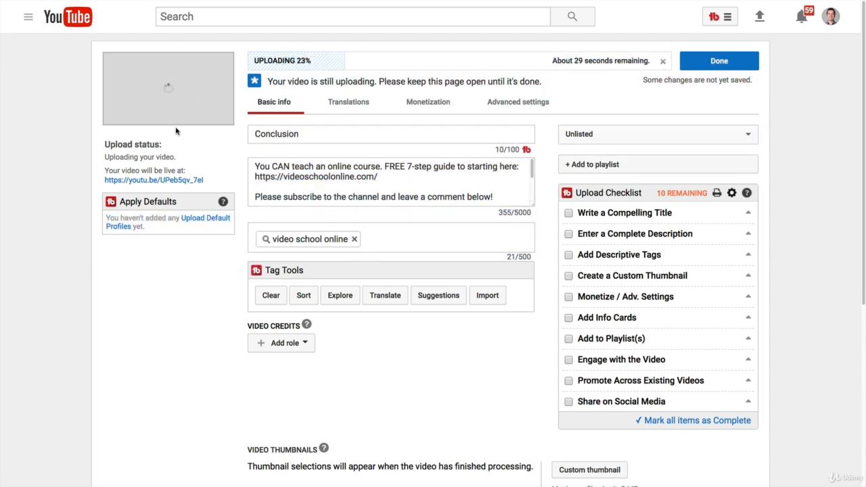
pyautogui.click(198, 223)
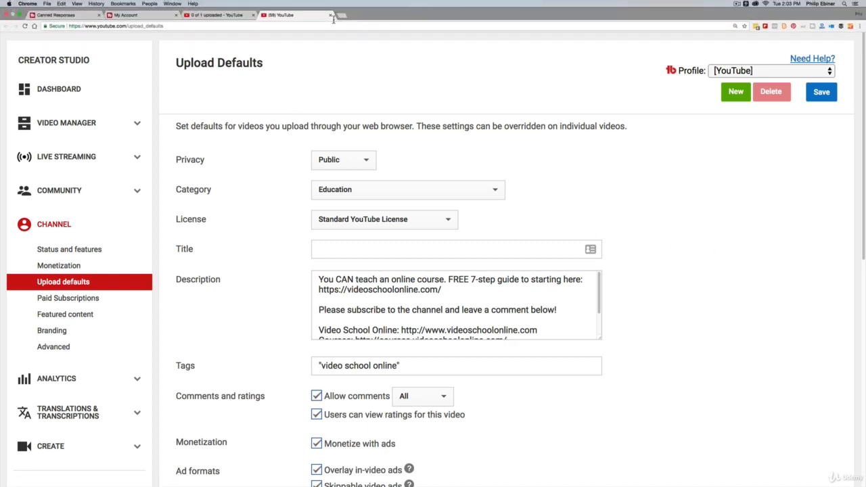
pyautogui.click(720, 73)
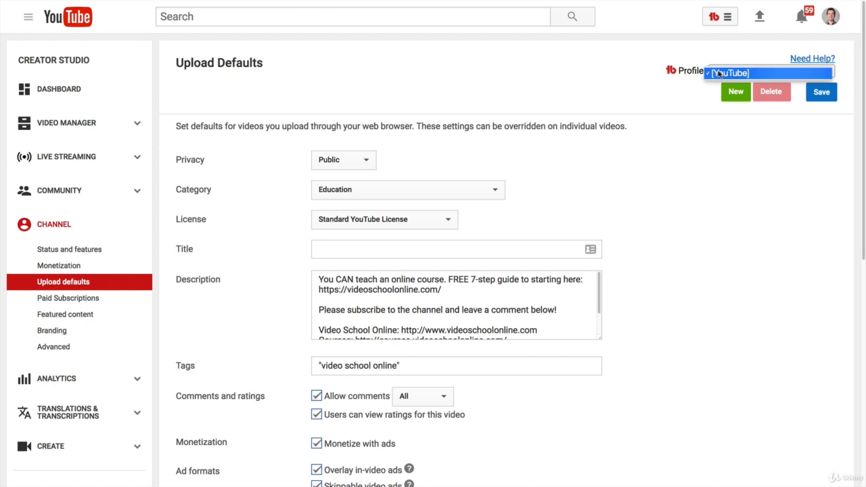
pyautogui.click(719, 73)
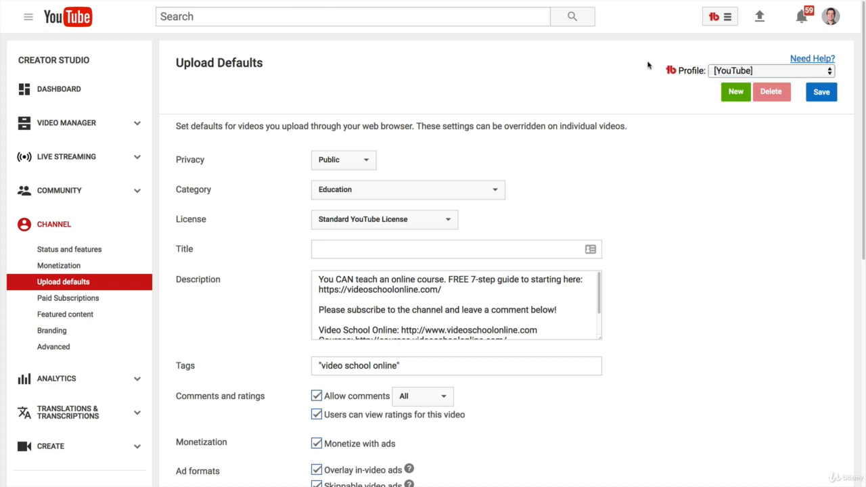
pyautogui.click(756, 71)
pyautogui.click(718, 71)
pyautogui.moveTo(185, 3)
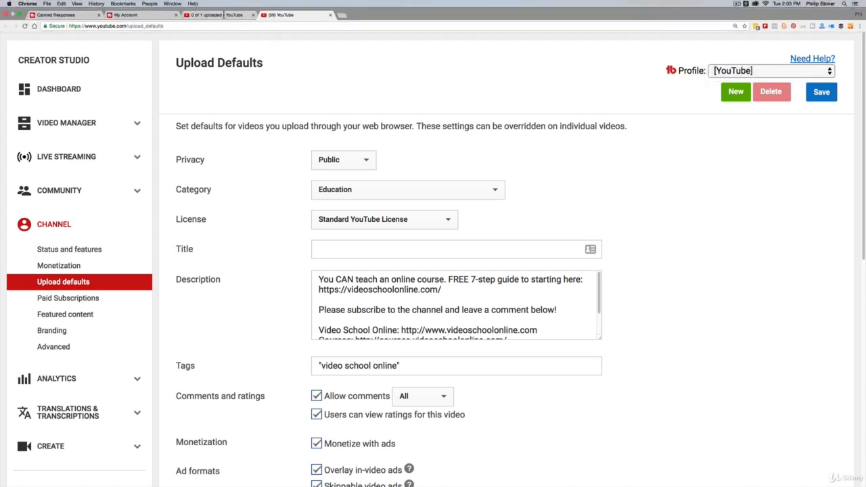
pyautogui.click(224, 15)
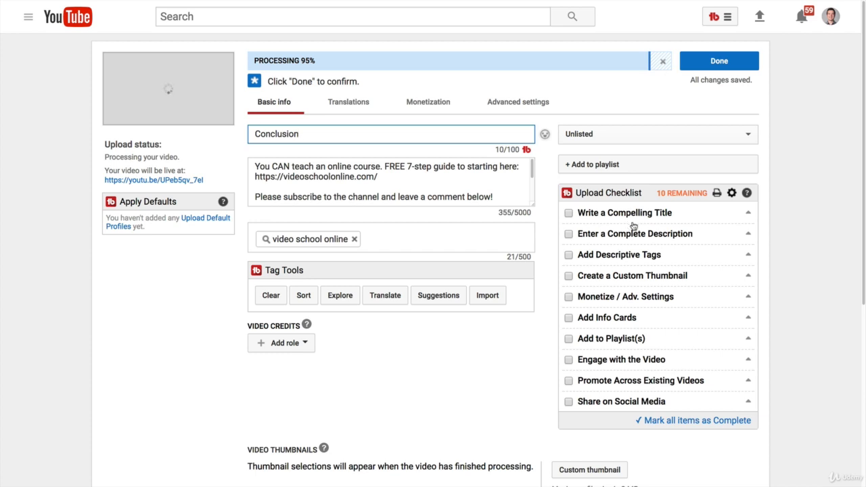
# Read the advice under Write a Compelling Title in the Upload Checklist and collapse it again.
pyautogui.click(747, 213)
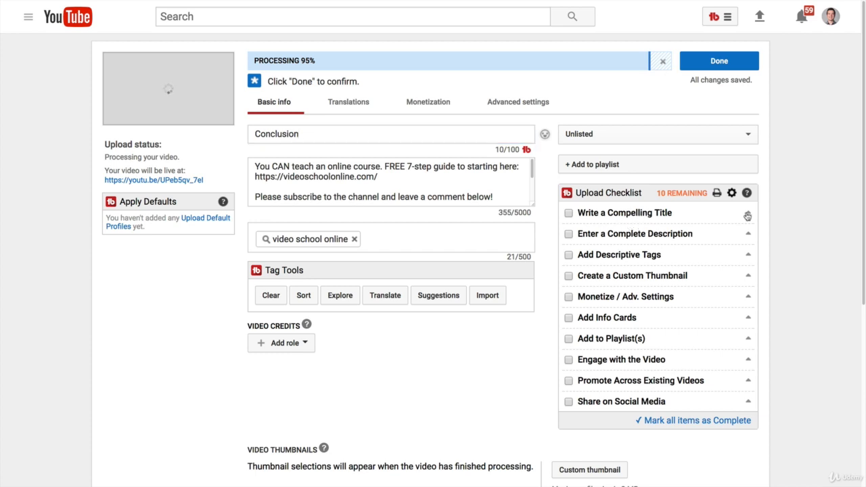
pyautogui.scroll(-3, 746, 249)
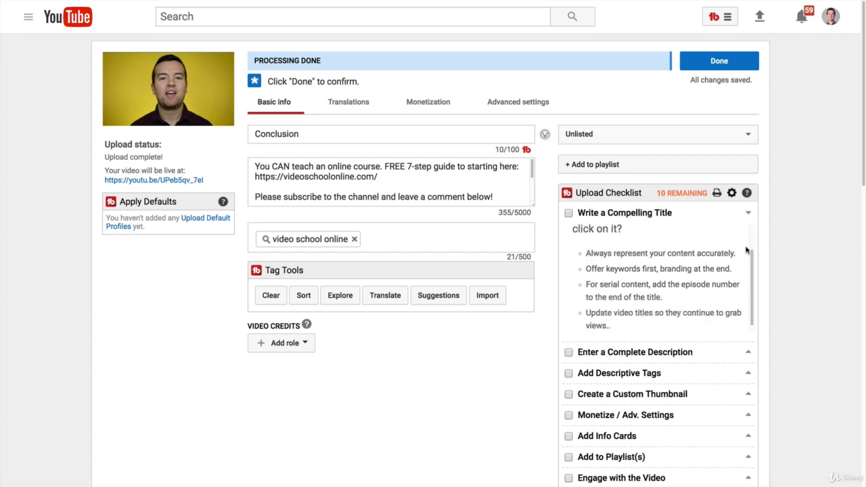
pyautogui.scroll(4, 746, 250)
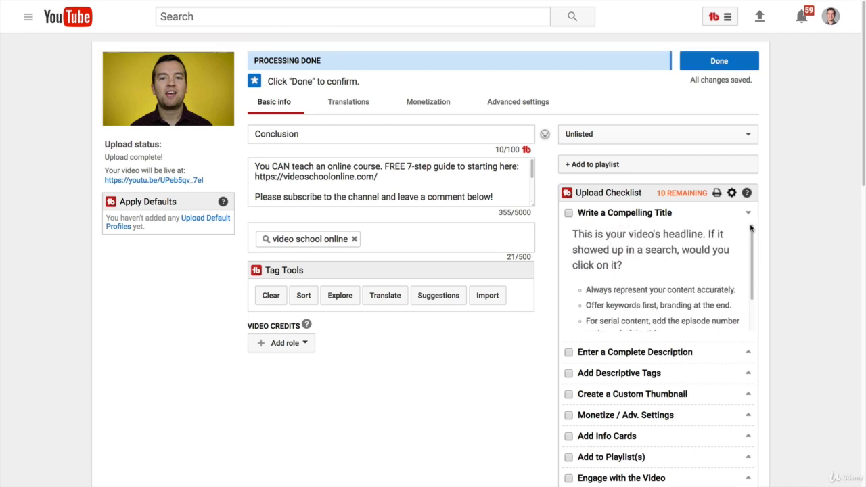
pyautogui.click(749, 214)
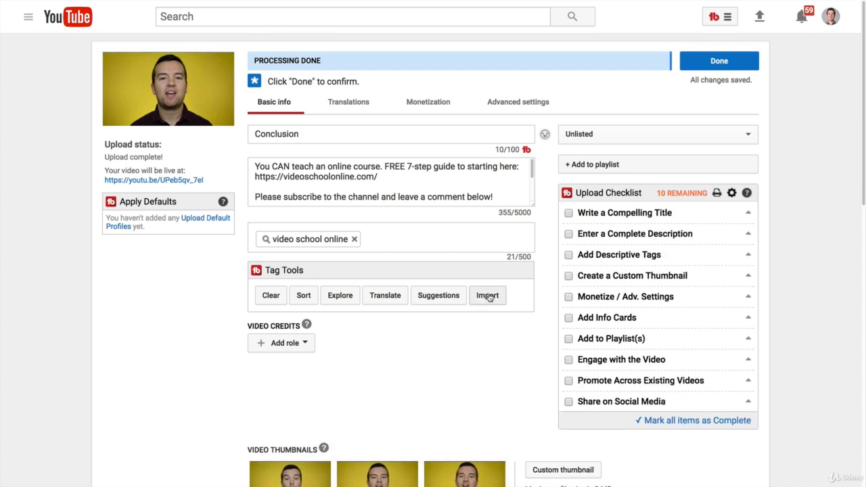
# Open Apply Card Template for the uploaded video and choose the Photo Masterclass template.
pyautogui.scroll(-8, 487, 291)
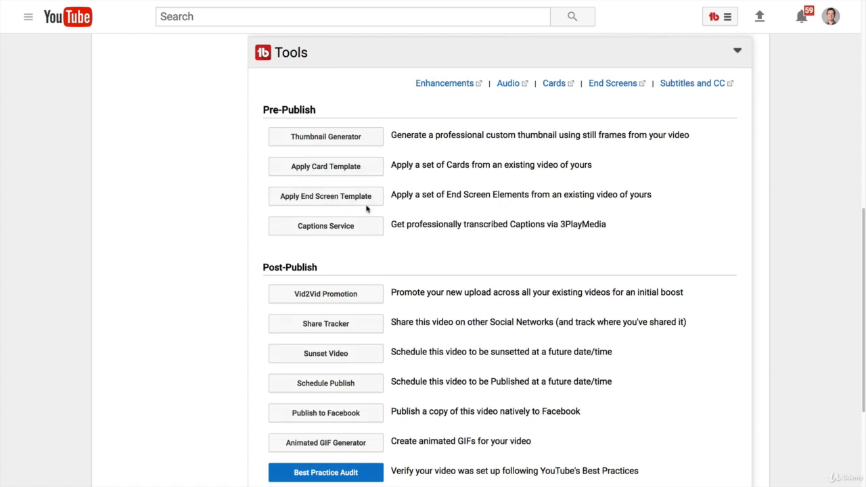
pyautogui.scroll(-1, 576, 220)
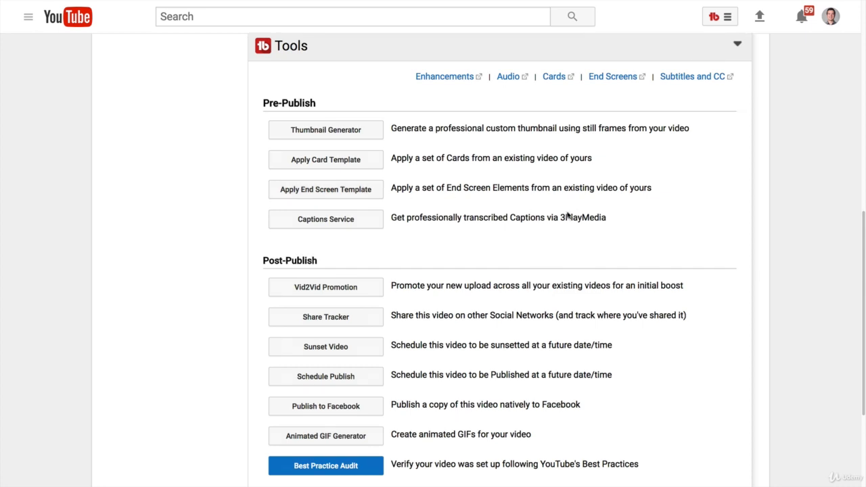
pyautogui.click(287, 161)
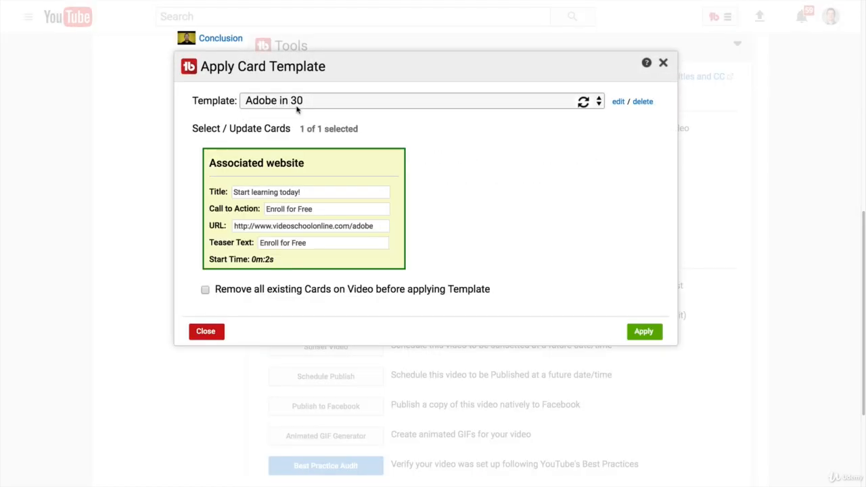
pyautogui.click(298, 108)
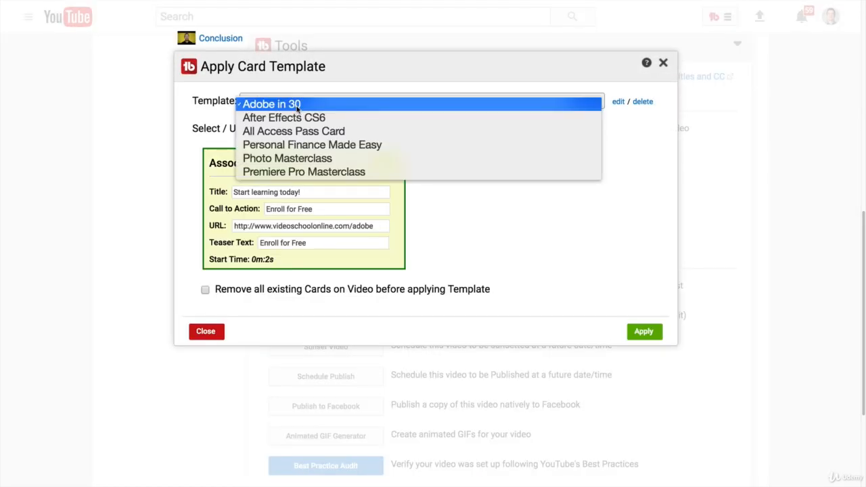
pyautogui.click(332, 103)
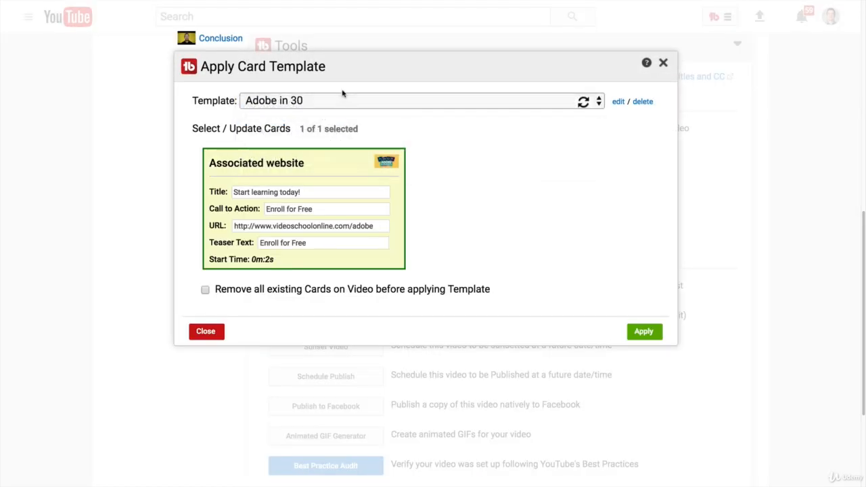
pyautogui.click(289, 102)
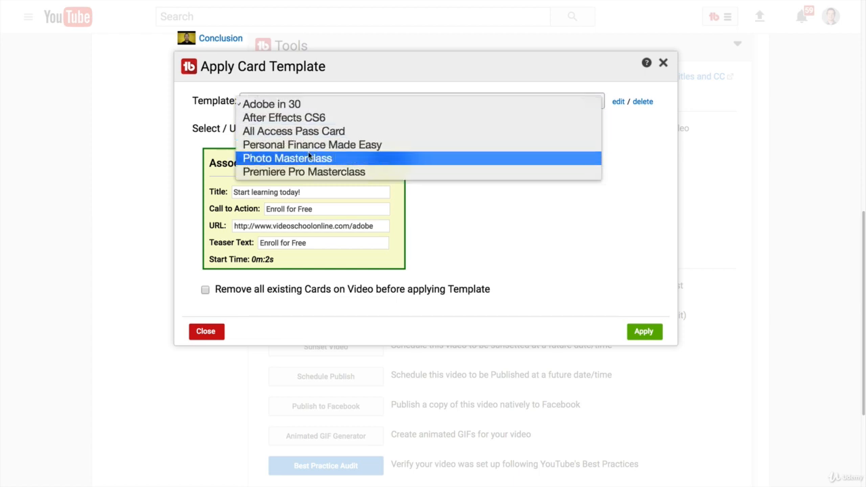
pyautogui.click(308, 158)
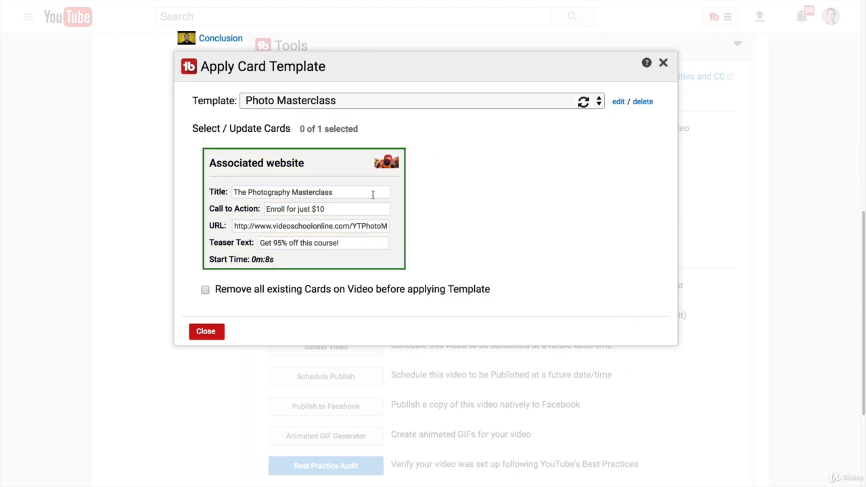
# Apply the Photo Masterclass template's Associated website card to the video without removing existing cards, and acknowledge the confirmation.
pyautogui.moveTo(234, 192); pyautogui.dragTo(325, 209)
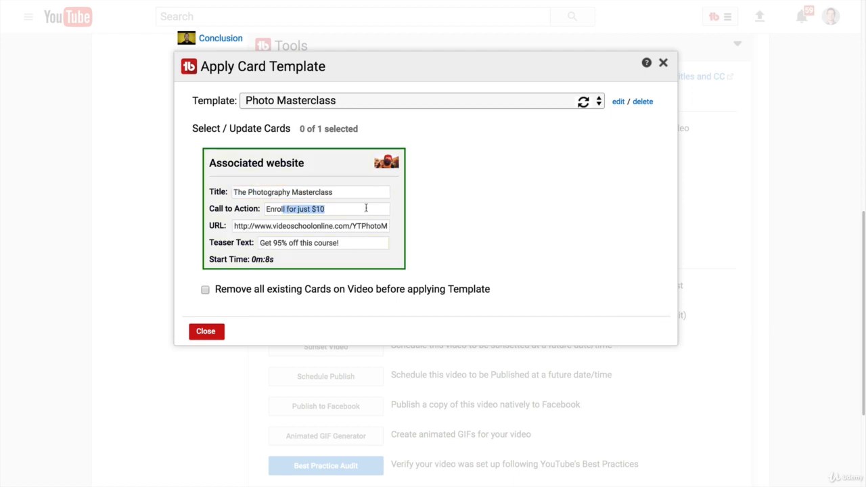
pyautogui.click(206, 291)
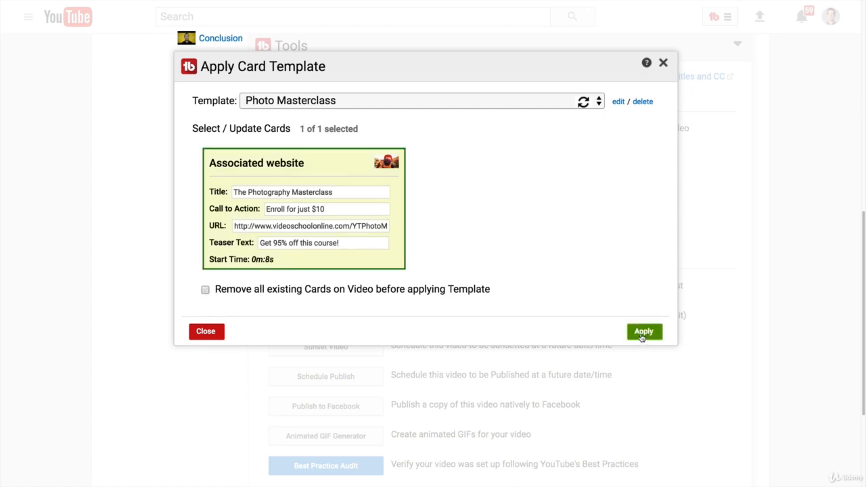
pyautogui.click(642, 335)
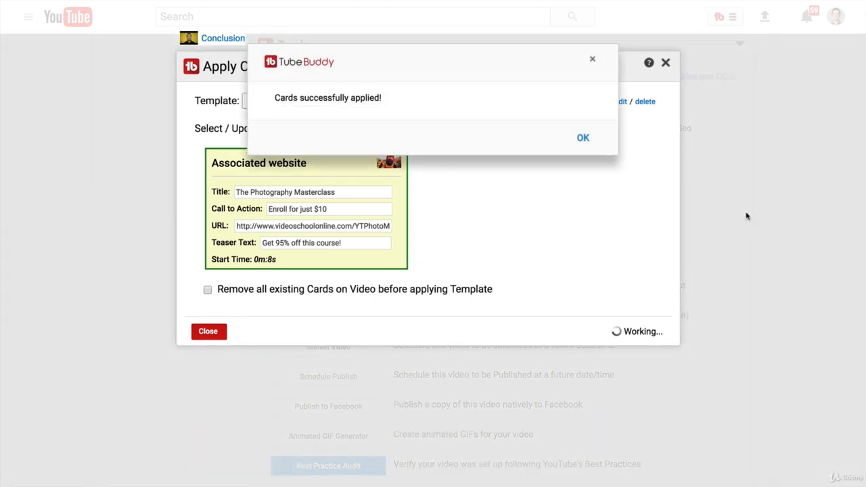
pyautogui.click(581, 139)
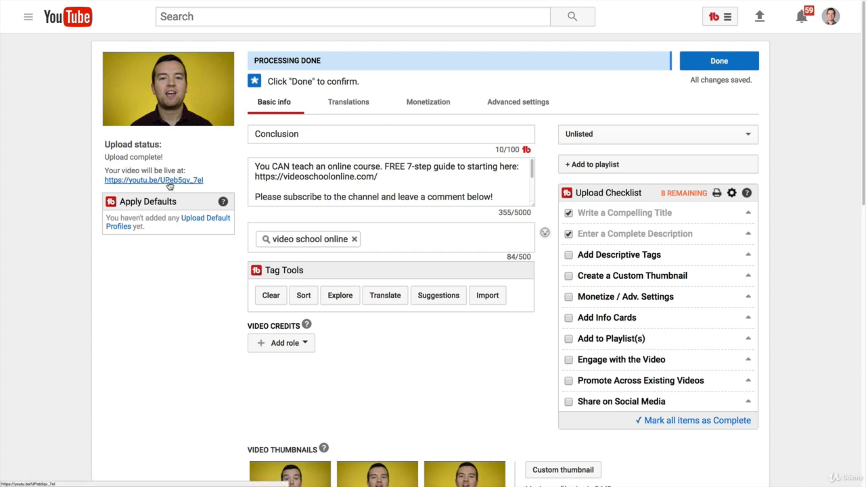
# Open the Conclusion video's Cards editor from its watch page and inspect the applied card at 0:08 in the preview.
pyautogui.moveTo(411, 2)
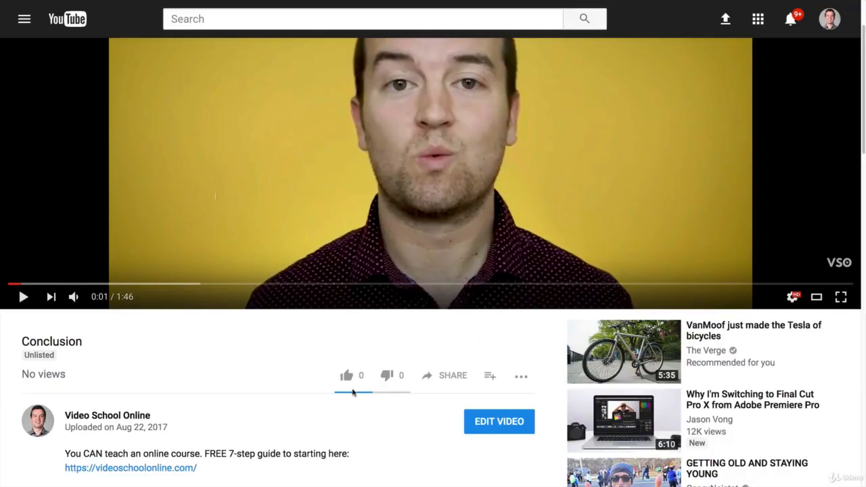
pyautogui.click(498, 425)
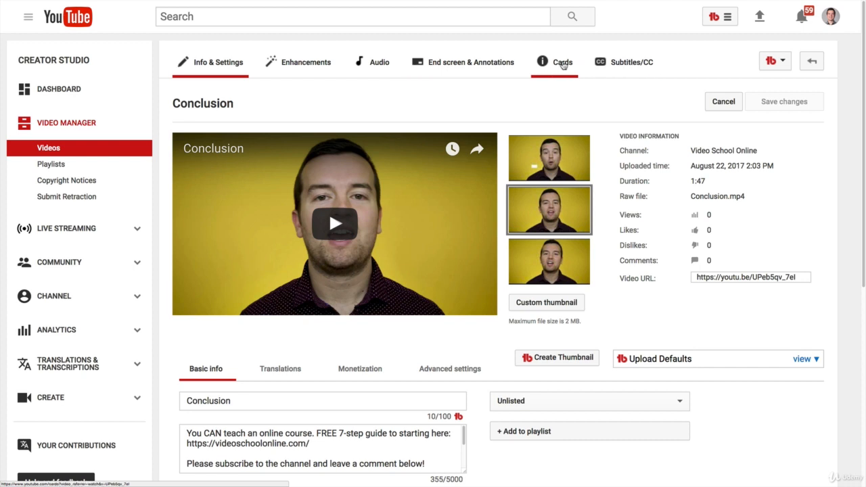
pyautogui.click(565, 62)
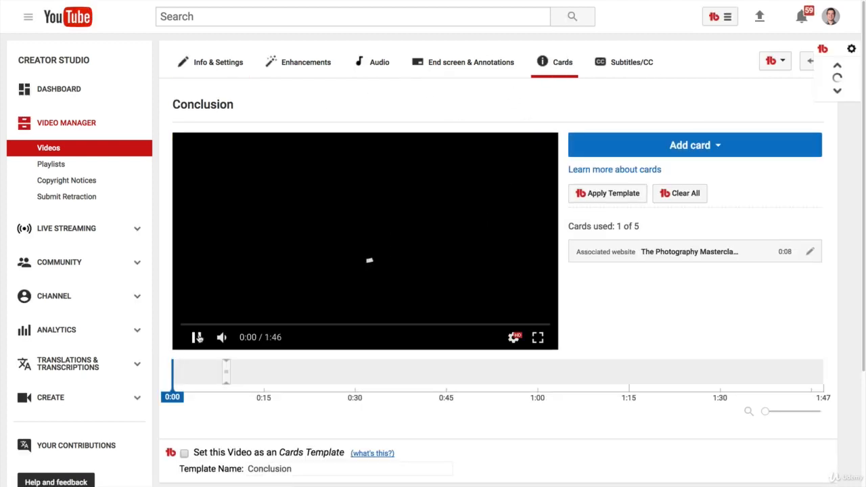
pyautogui.click(229, 372)
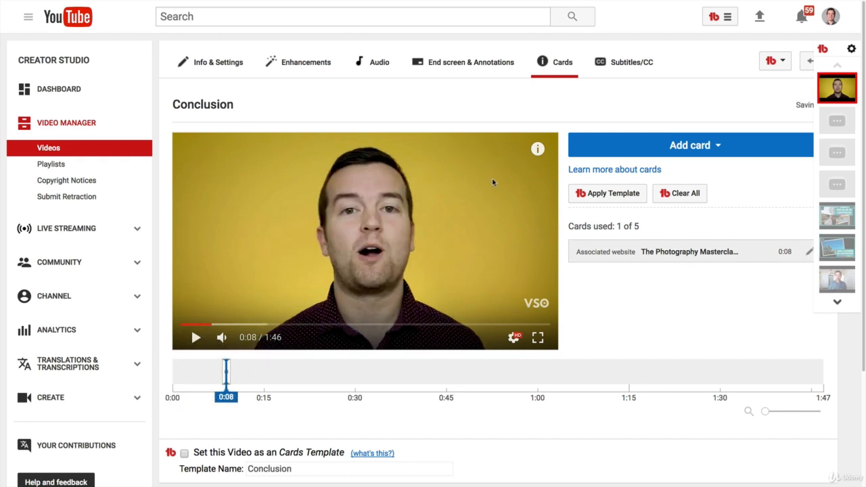
pyautogui.click(542, 150)
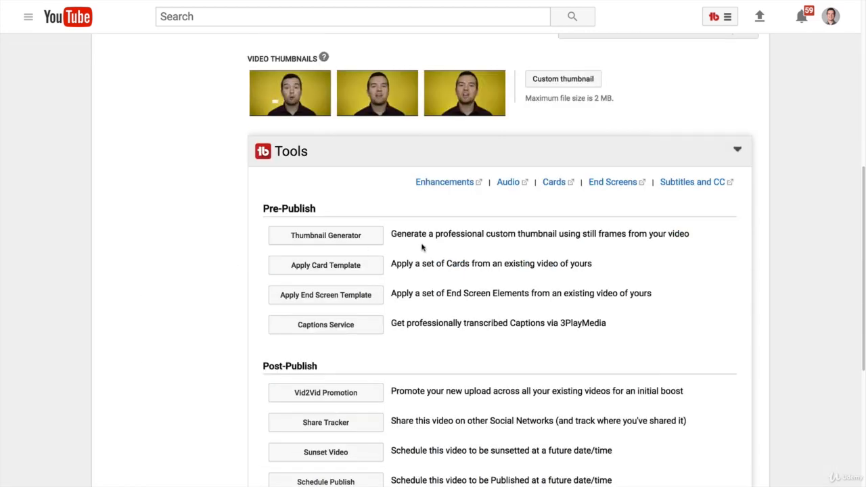
# Apply the End screen 1 template with both elements to the uploaded video without removing existing end screen elements.
pyautogui.scroll(-1, 467, 254)
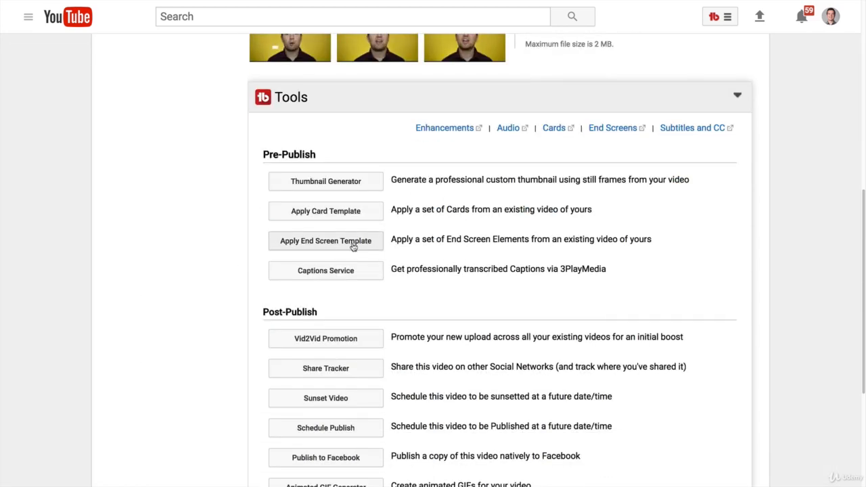
pyautogui.click(353, 243)
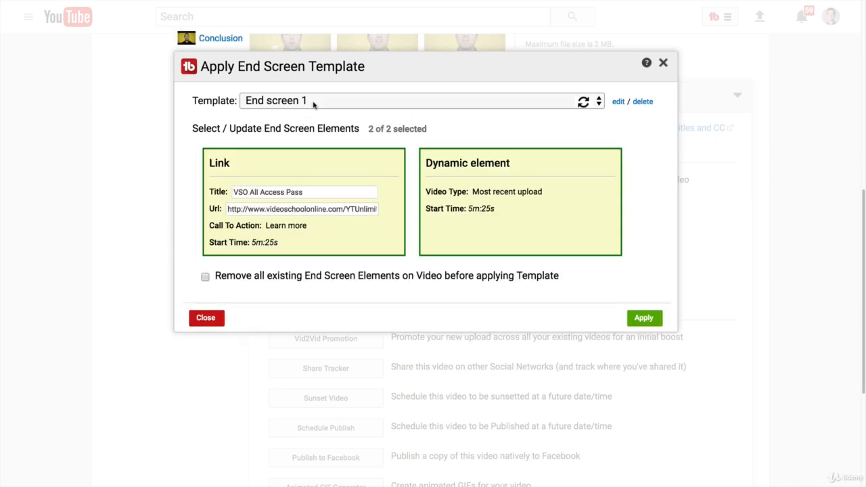
pyautogui.click(646, 320)
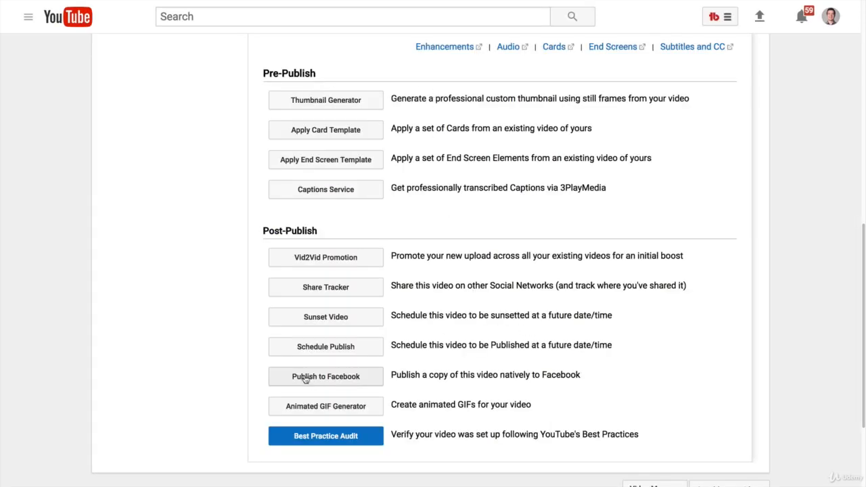
# Review the Post-Publish tools and the visibility choices available for the uploaded video.
pyautogui.moveTo(262, 229); pyautogui.dragTo(319, 230)
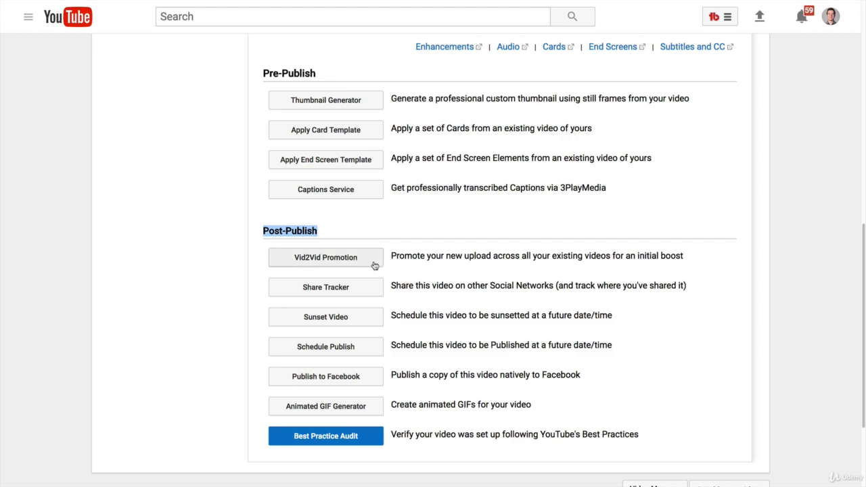
pyautogui.click(379, 355)
pyautogui.click(604, 139)
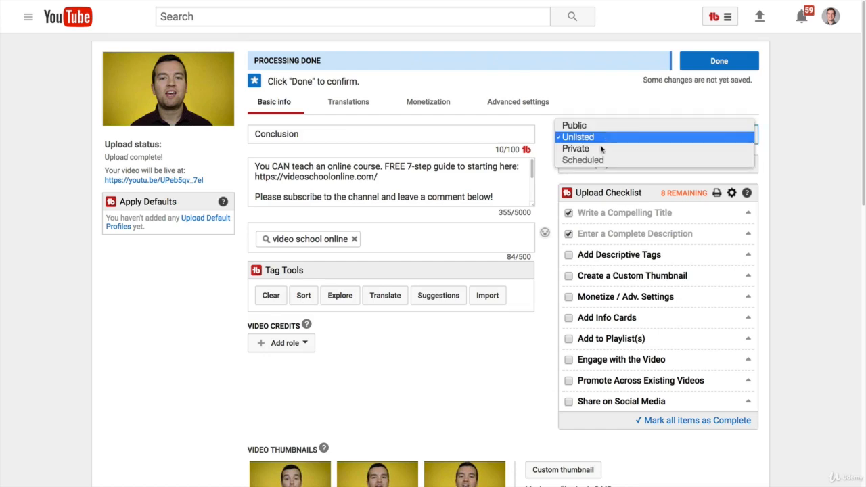
pyautogui.click(467, 345)
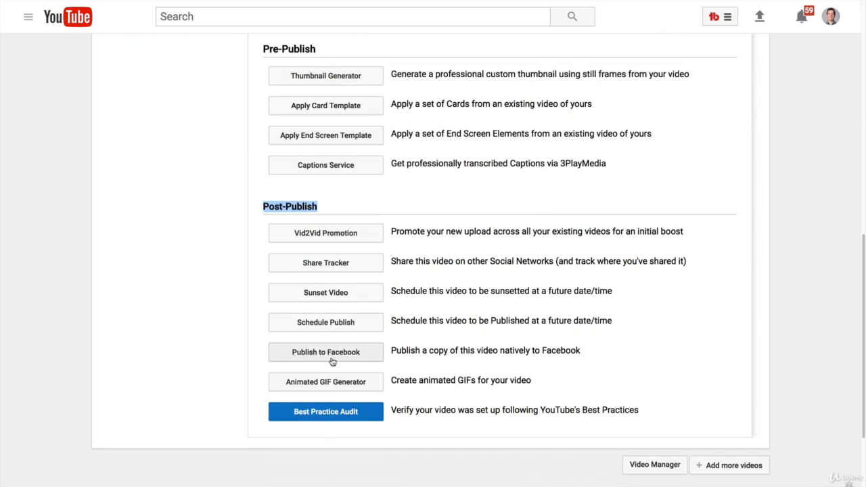
# Generate an animated GIF from the Conclusion video, starting at 59.54 and ending at 61.41 seconds.
pyautogui.click(355, 387)
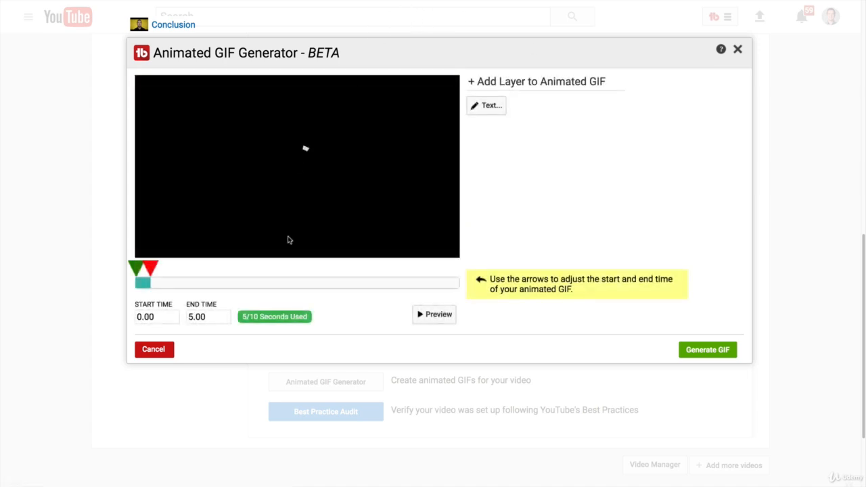
pyautogui.moveTo(150, 268); pyautogui.dragTo(352, 270)
pyautogui.moveTo(138, 268)
pyautogui.mouseDown()
pyautogui.moveTo(373, 266)
pyautogui.moveTo(317, 268)
pyautogui.mouseUp()
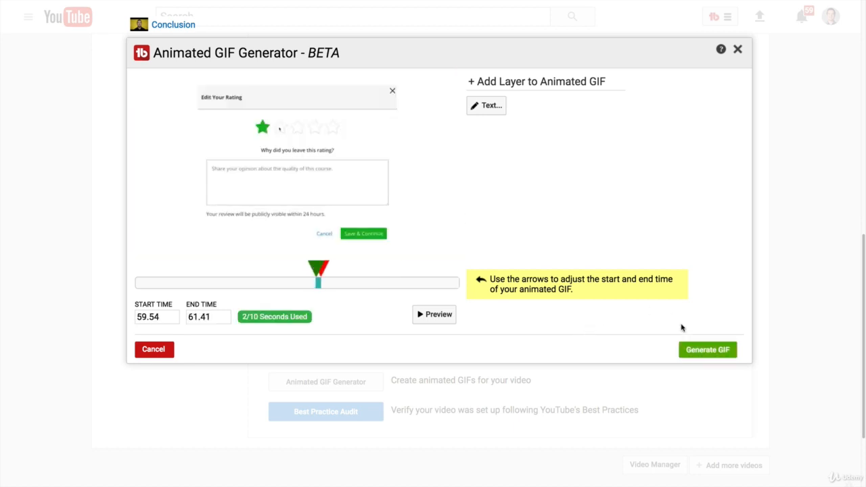
pyautogui.click(707, 349)
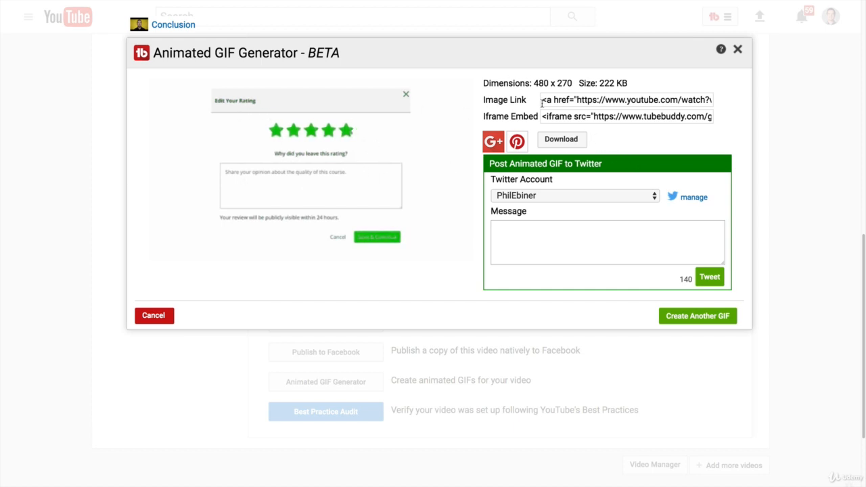
# Examine the generated GIF's iframe embed and image link codes, and close the Animated GIF Generator.
pyautogui.moveTo(547, 116); pyautogui.dragTo(735, 141)
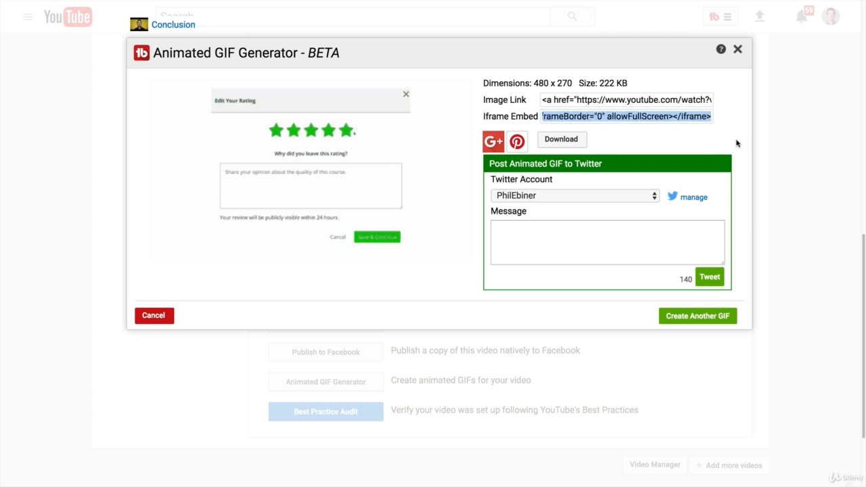
pyautogui.click(552, 97)
pyautogui.moveTo(552, 96); pyautogui.dragTo(742, 119)
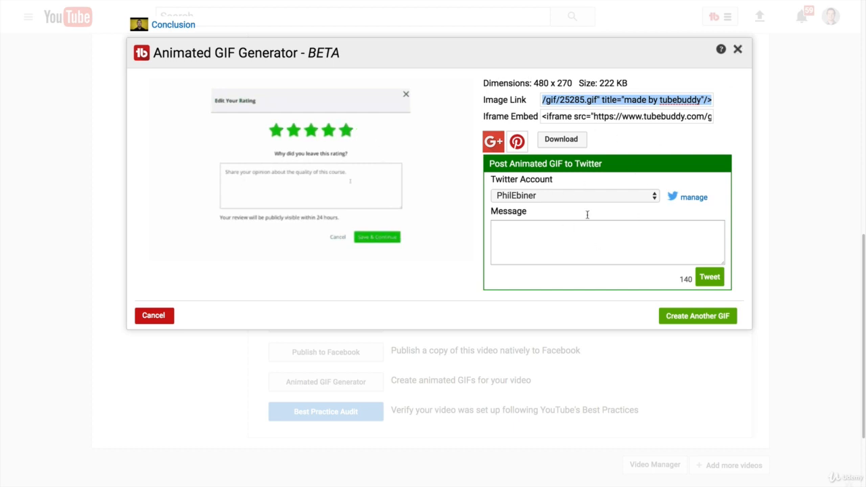
pyautogui.click(738, 50)
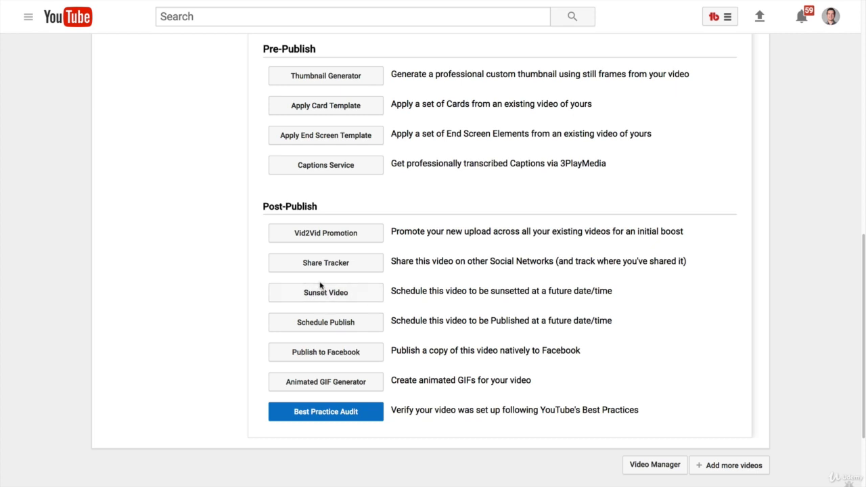
# In the Conclusion video's Cards editor, create a video card at 0:01 linking to the Learn Photoshop, Lightroom, Premiere upload.
pyautogui.scroll(2, 201, 134)
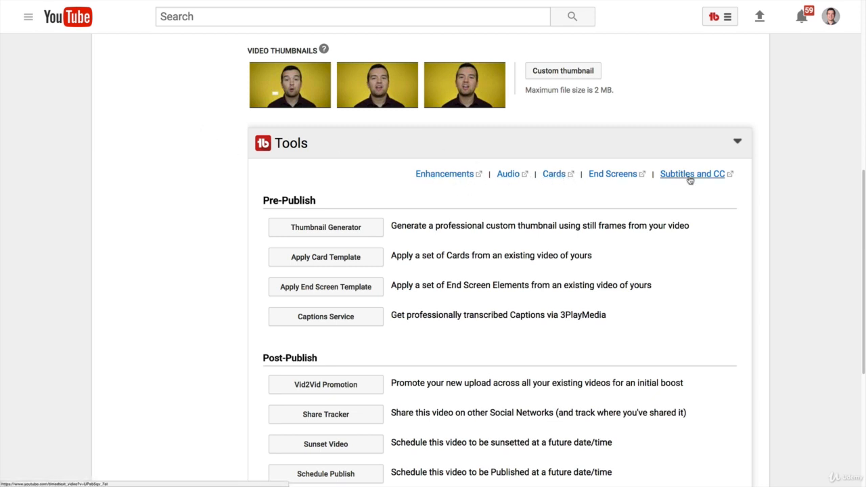
pyautogui.click(566, 178)
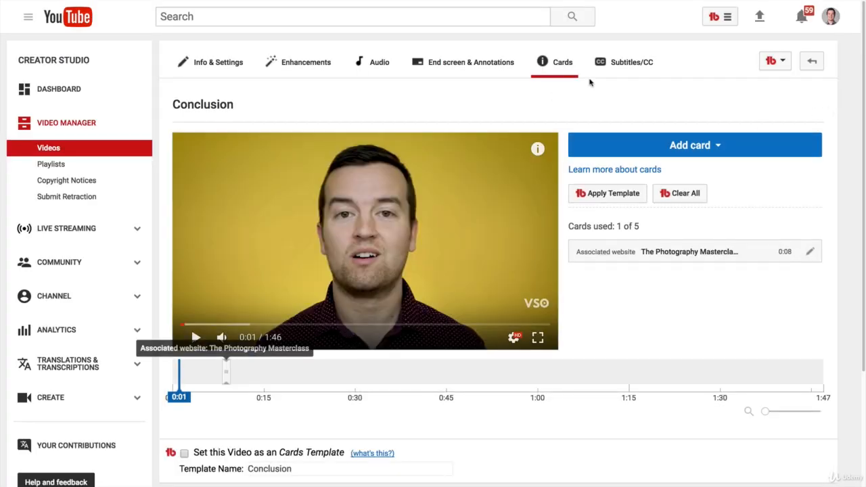
pyautogui.click(699, 146)
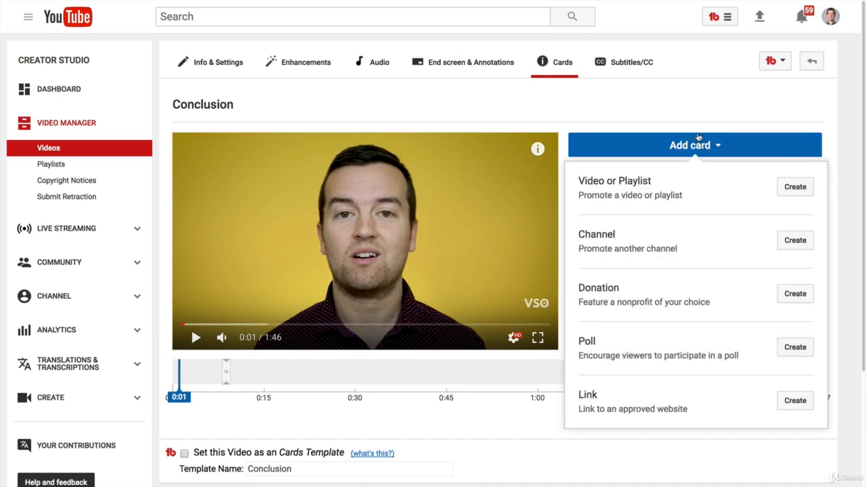
pyautogui.click(795, 187)
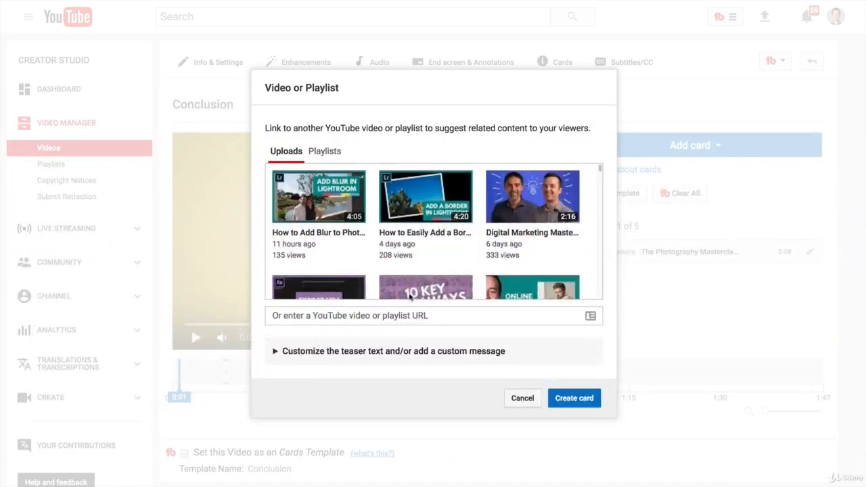
pyautogui.scroll(-2, 493, 226)
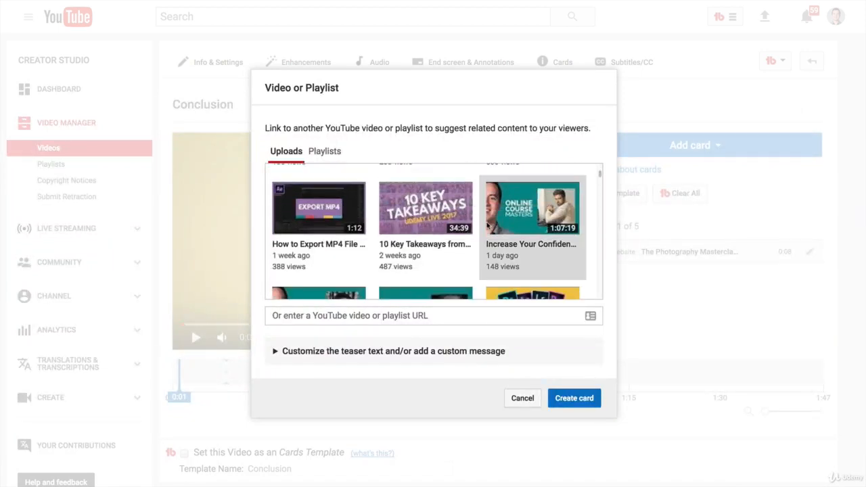
pyautogui.scroll(-1, 489, 224)
pyautogui.scroll(-1, 487, 226)
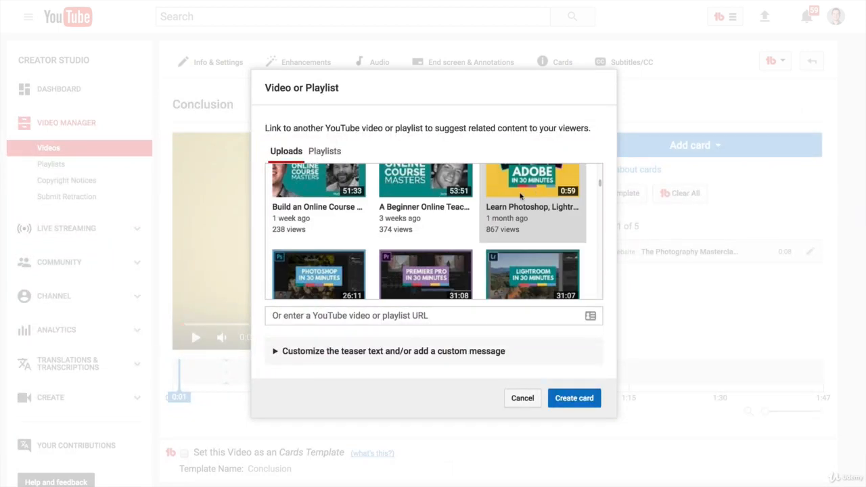
pyautogui.click(541, 193)
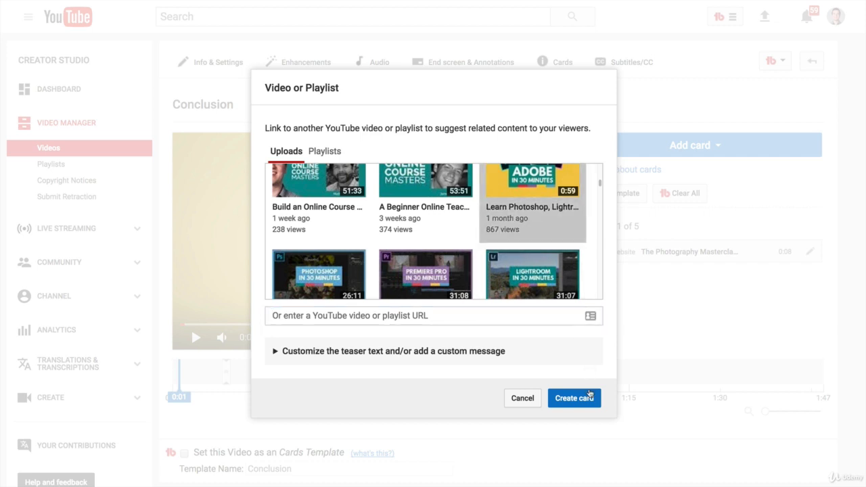
pyautogui.click(572, 398)
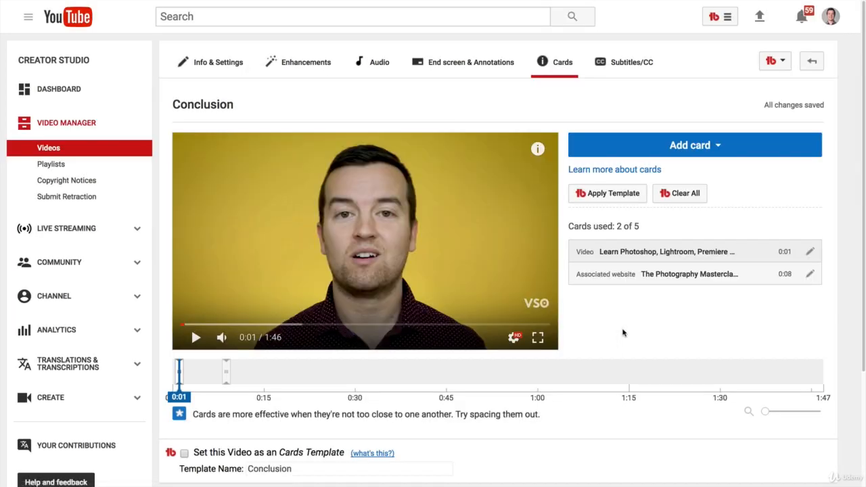
# Set the Conclusion video as a cards template named Adobe Video + Free Course.
pyautogui.scroll(-1, 622, 332)
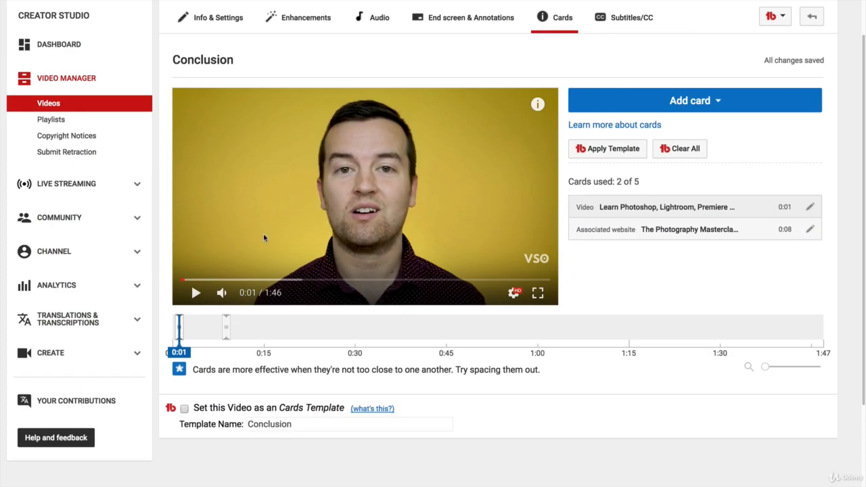
pyautogui.click(184, 409)
pyautogui.moveTo(333, 421); pyautogui.dragTo(209, 411)
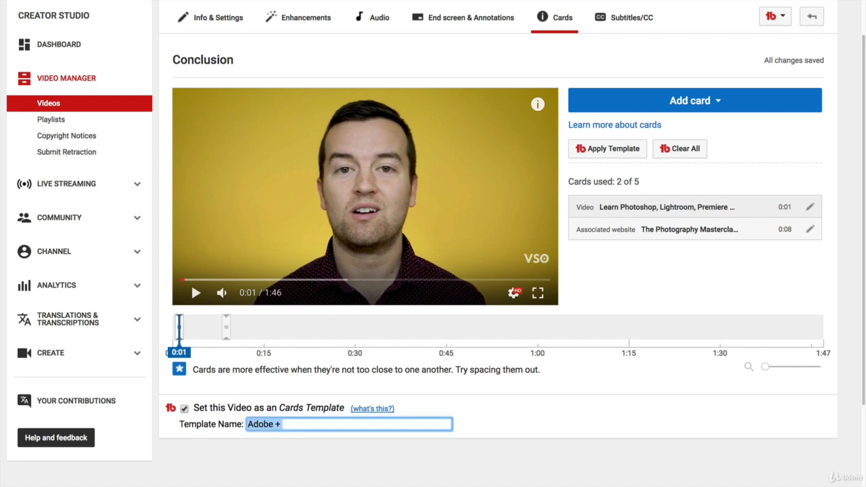
pyautogui.write('Adobe Video + F')
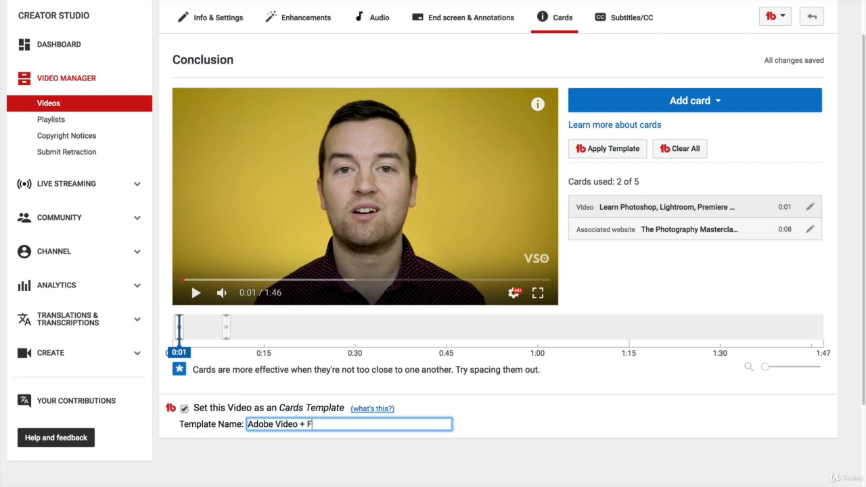
pyautogui.write('ree Course')
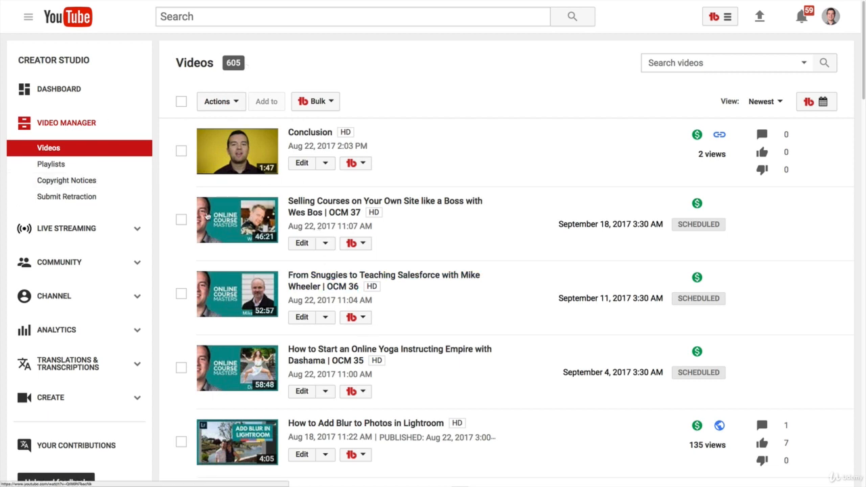
# Apply the Adobe Video + Free Course card template to the scheduled OCM 37 video in Video Manager, and acknowledge the confirmation.
pyautogui.click(362, 245)
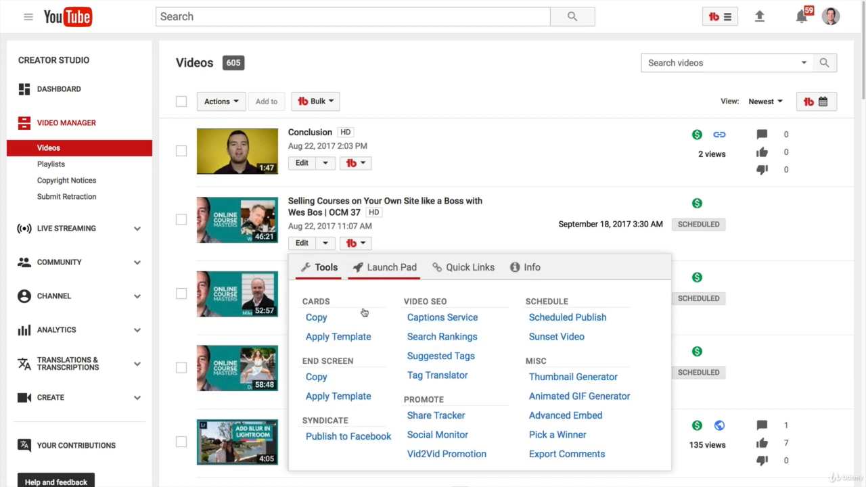
pyautogui.click(338, 337)
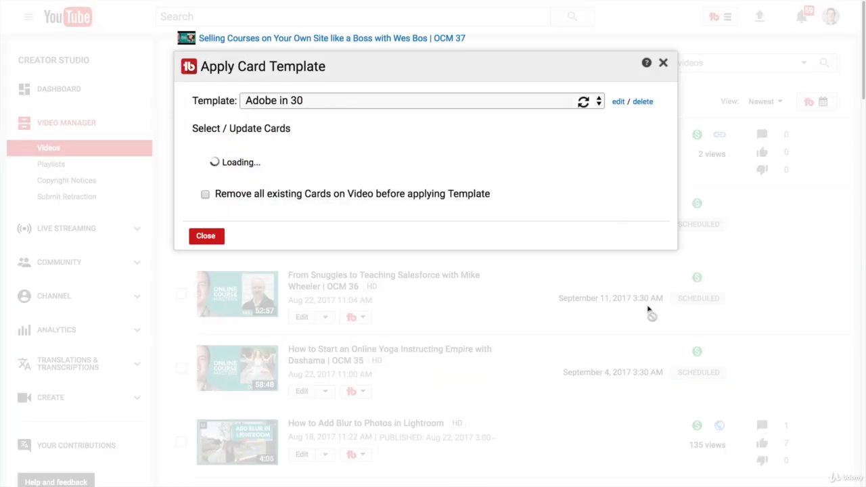
pyautogui.click(327, 106)
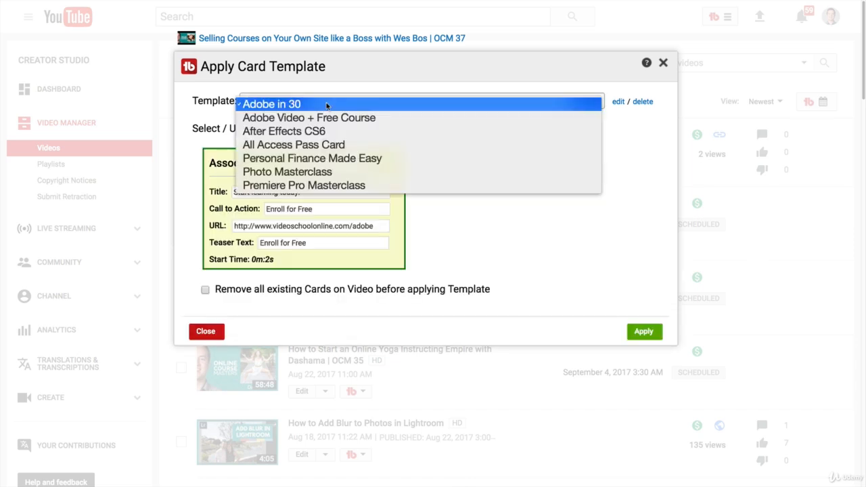
pyautogui.click(320, 119)
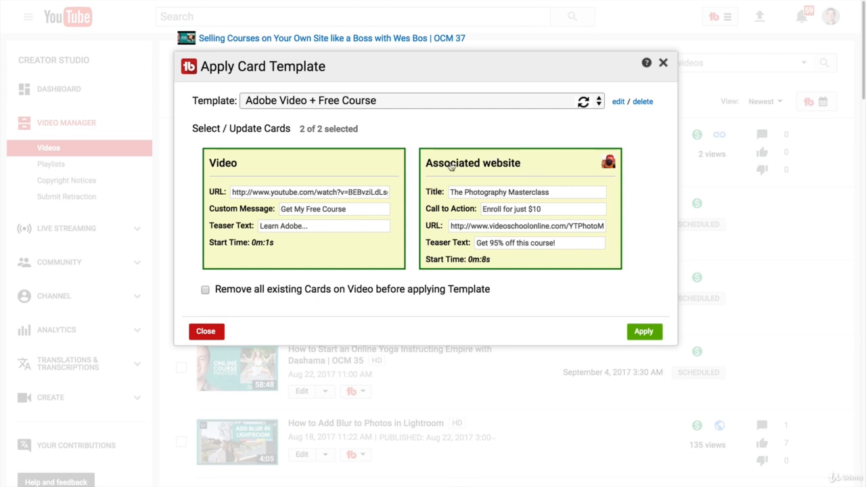
pyautogui.click(644, 332)
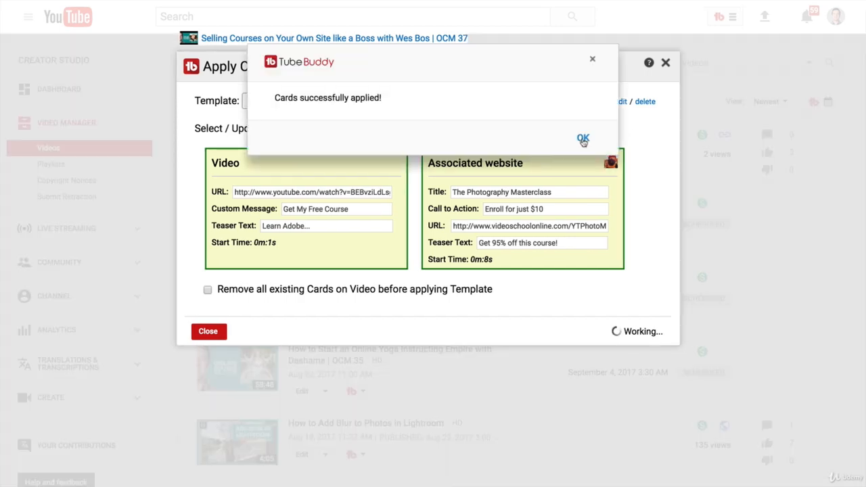
pyautogui.click(583, 140)
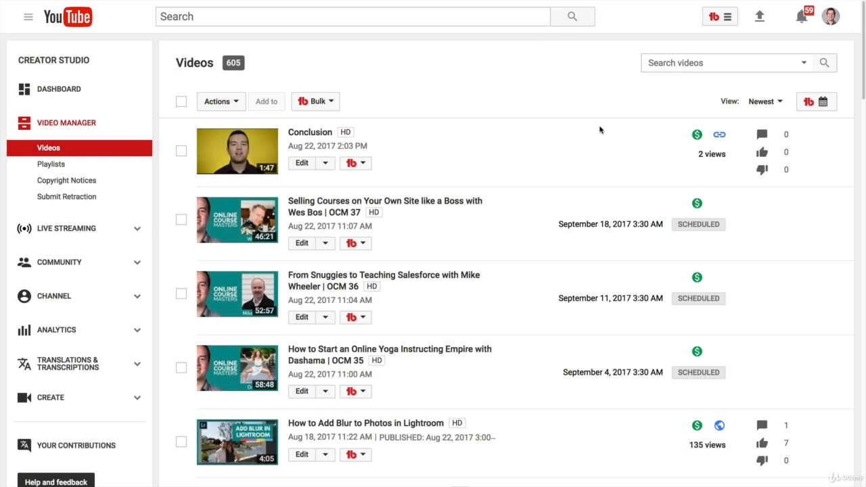
# Play the OCM 37 video muted on its watch page and open its info cards to check them.
pyautogui.click(319, 201)
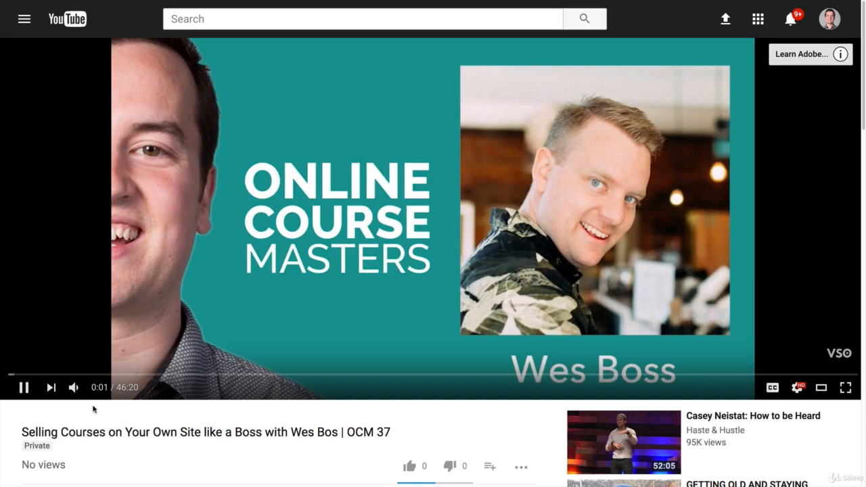
pyautogui.click(73, 388)
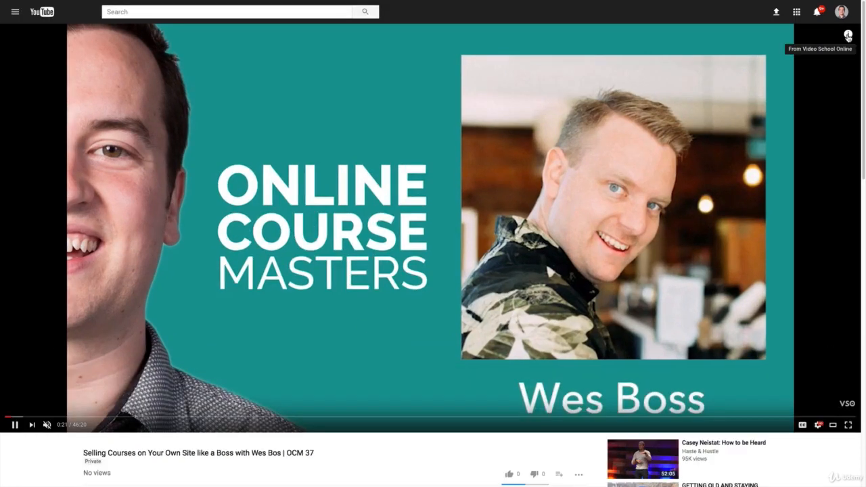
pyautogui.click(848, 36)
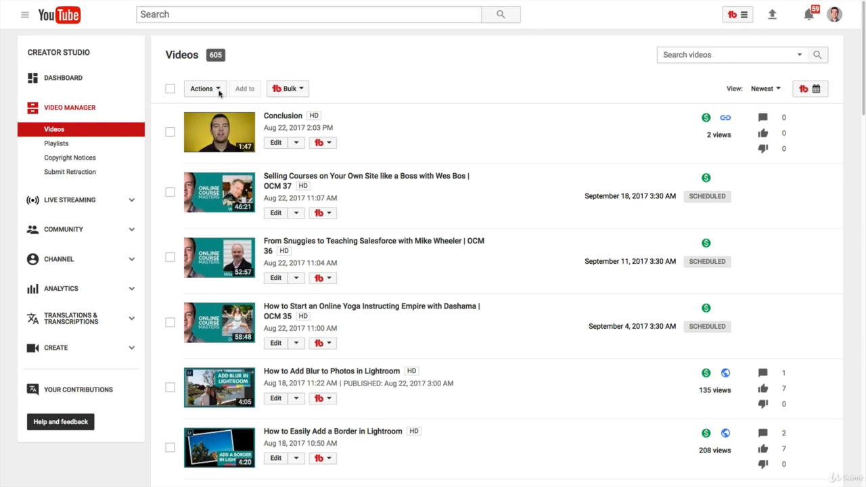
# Start a bulk copy of end screens in Video Manager, using the End screen 1 template as the source.
pyautogui.click(292, 90)
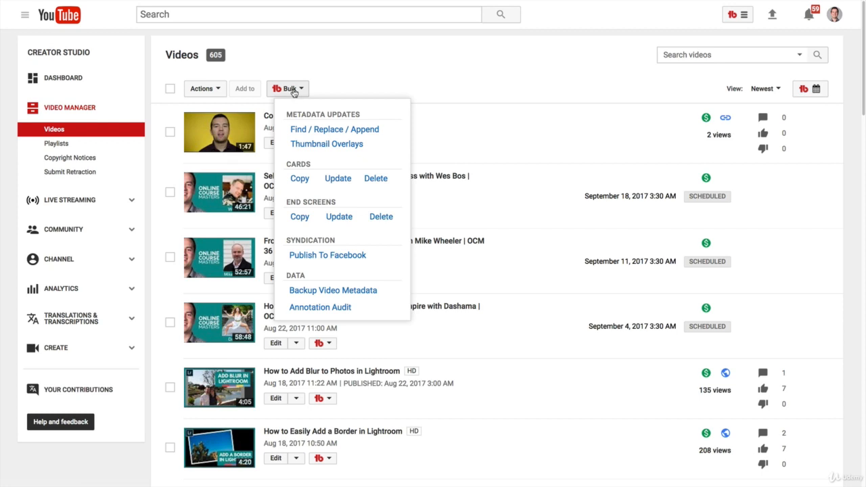
pyautogui.click(300, 218)
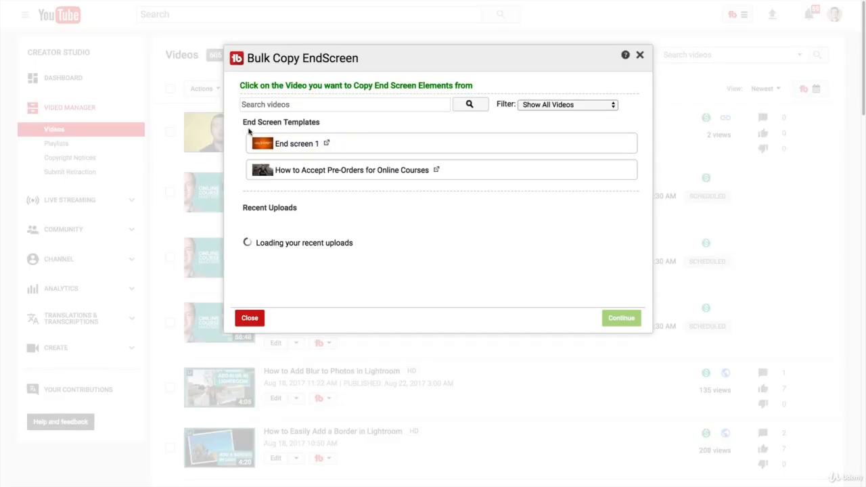
pyautogui.click(292, 147)
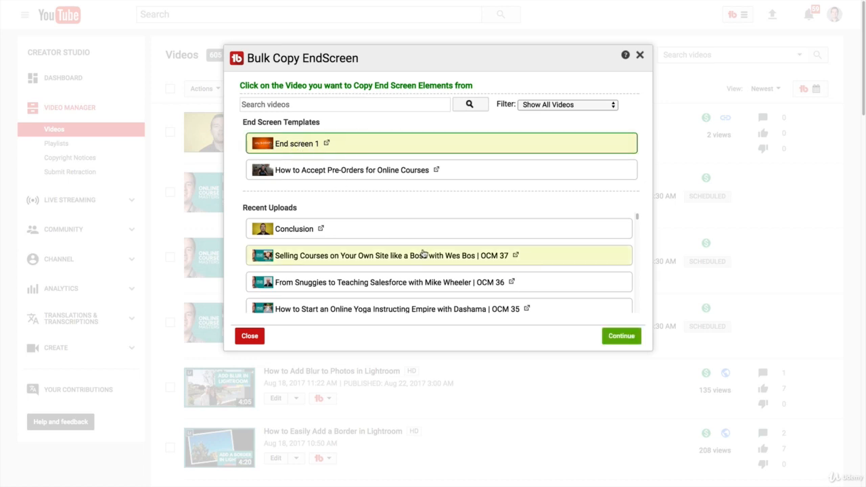
pyautogui.scroll(-2, 401, 254)
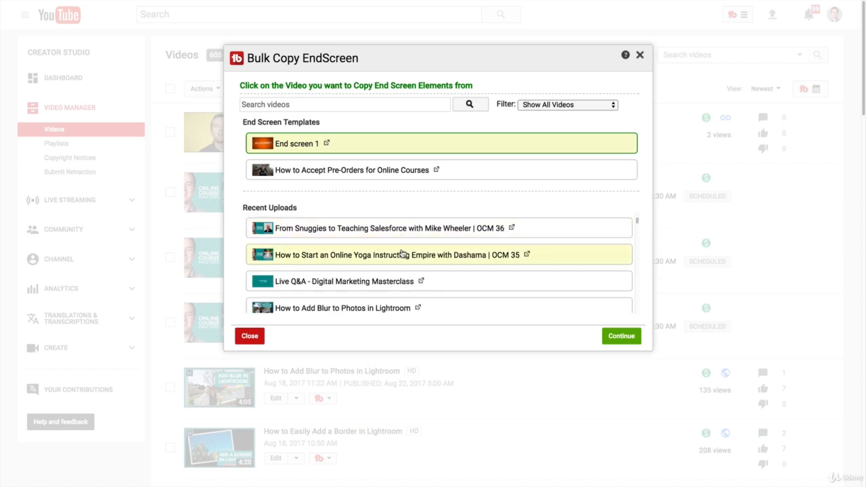
pyautogui.scroll(3, 402, 252)
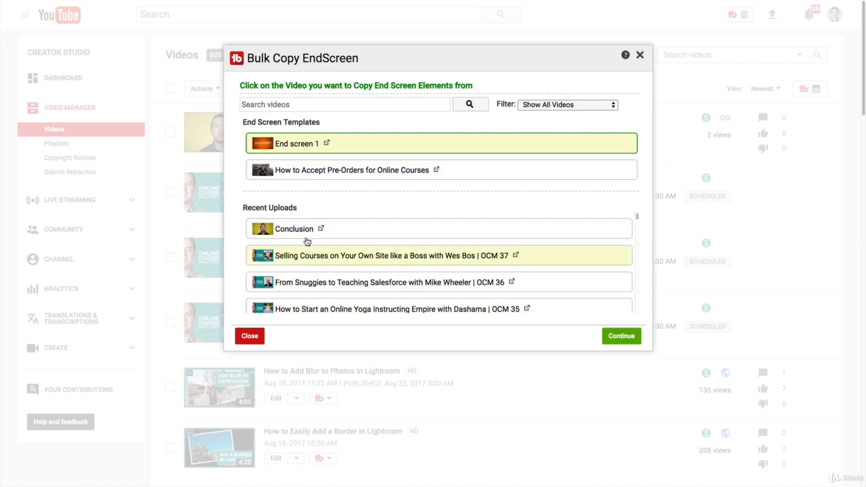
pyautogui.click(624, 340)
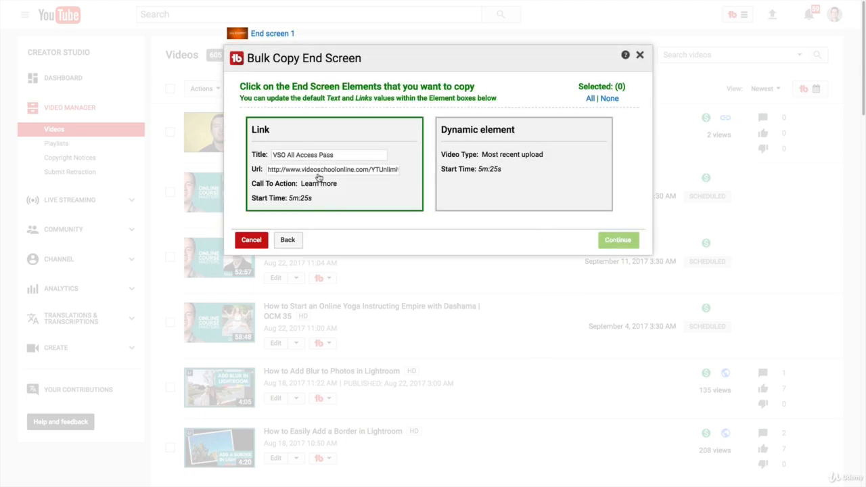
# Include both the VSO All Access Pass link and the most recent upload element in the end screen copy.
pyautogui.click(404, 147)
pyautogui.click(530, 144)
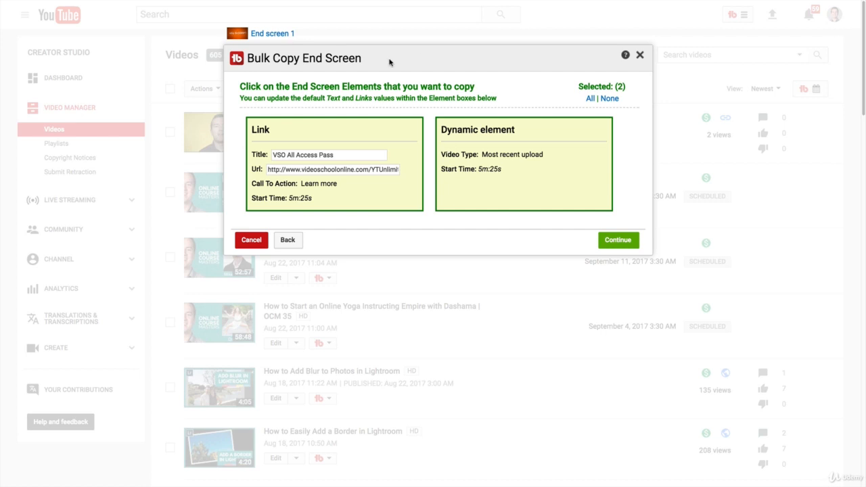
pyautogui.click(628, 245)
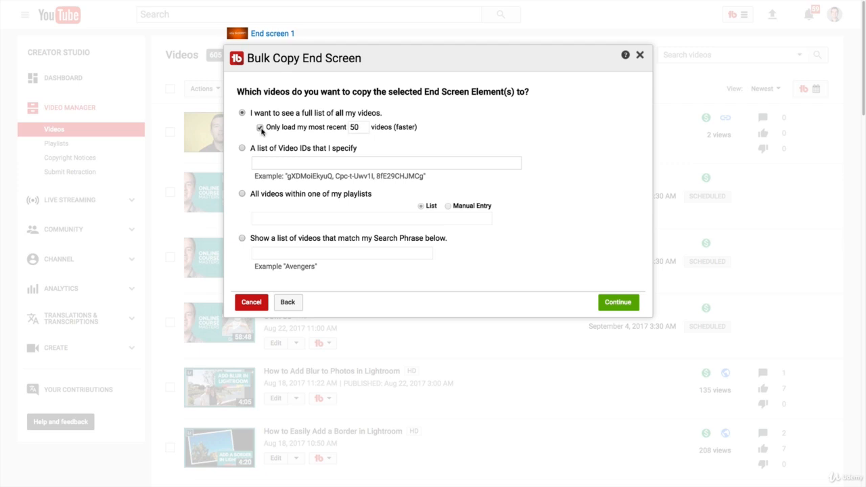
# Try the target options: the full video list without the recent-videos limit, specified video IDs, and the search phrase OCM.
pyautogui.doubleClick(363, 129)
pyautogui.click(366, 127)
pyautogui.click(260, 128)
pyautogui.click(243, 149)
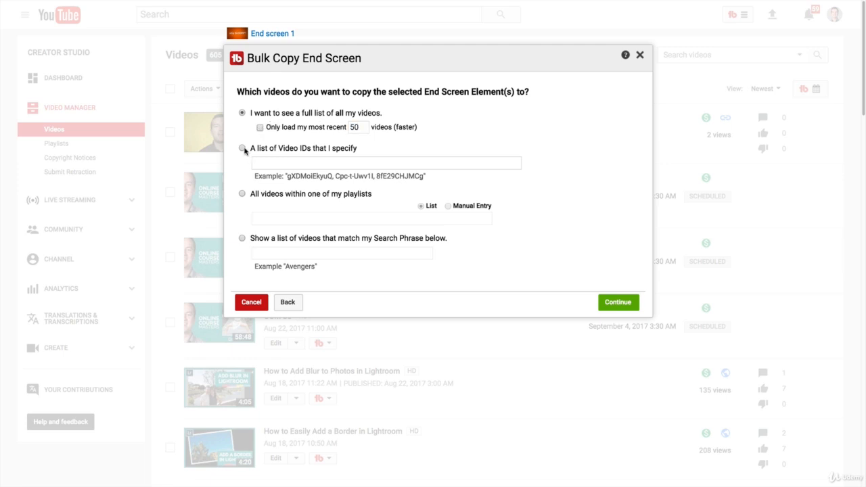
pyautogui.click(386, 161)
# Target all videos within the Adobe Photoshop Tutorials playlist and load them as copy destinations.
pyautogui.click(242, 194)
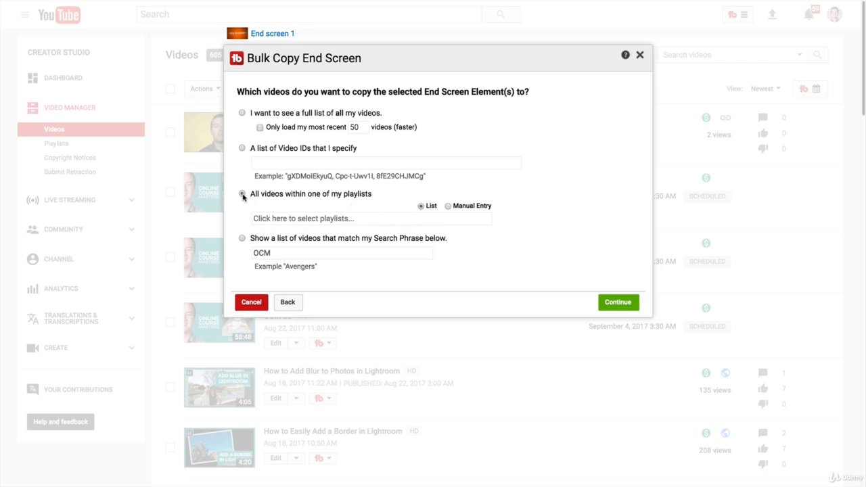
pyautogui.click(291, 221)
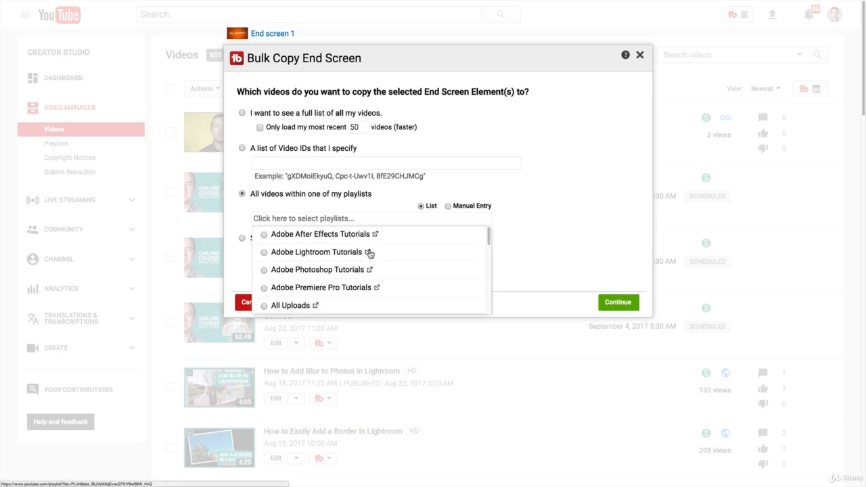
pyautogui.scroll(-1, 369, 252)
pyautogui.scroll(-1, 298, 251)
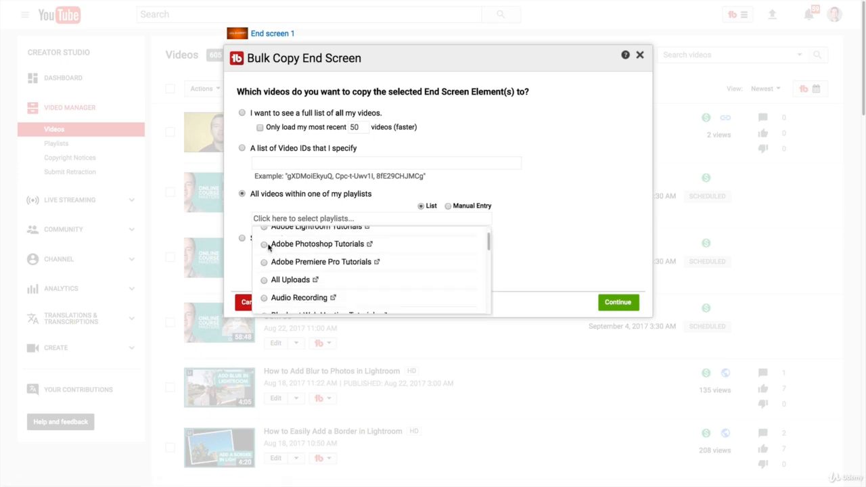
pyautogui.click(265, 247)
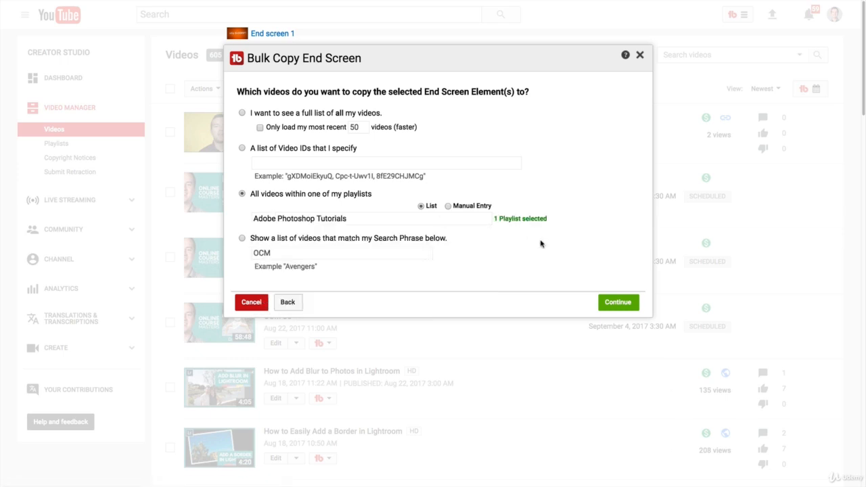
pyautogui.click(618, 303)
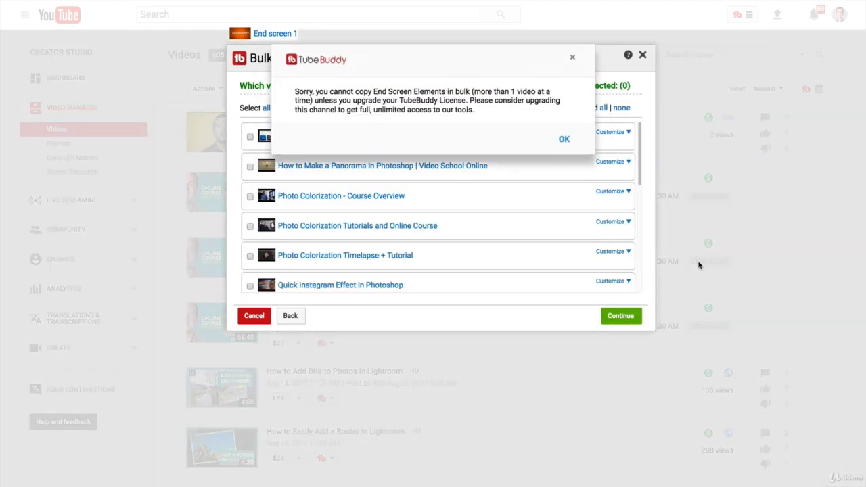
# Dismiss the license notice, look through the playlist's destination videos, and cancel the bulk end screen copy.
pyautogui.click(562, 138)
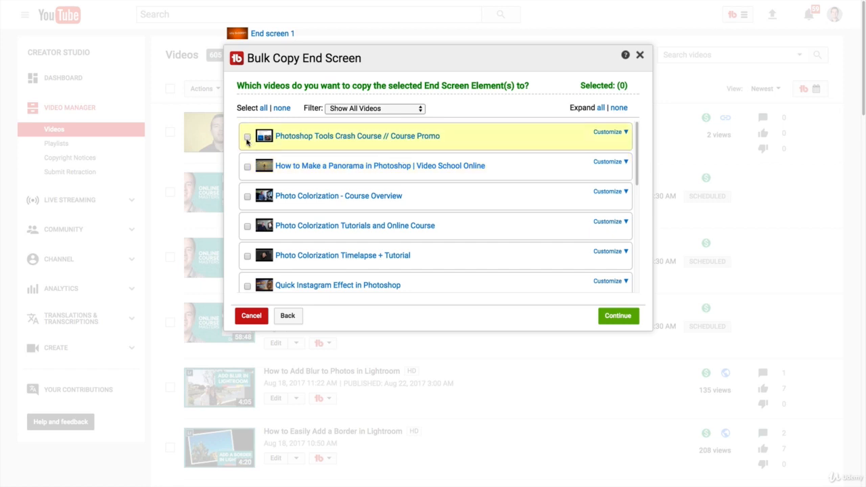
pyautogui.scroll(-3, 271, 148)
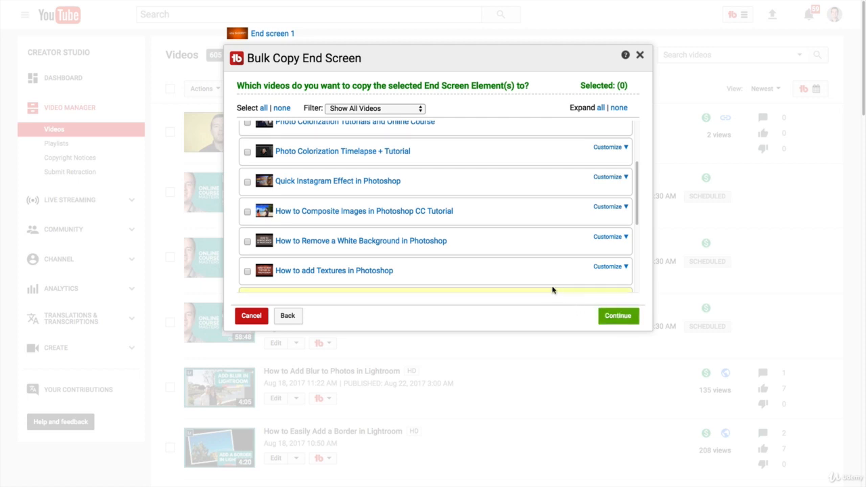
pyautogui.click(640, 55)
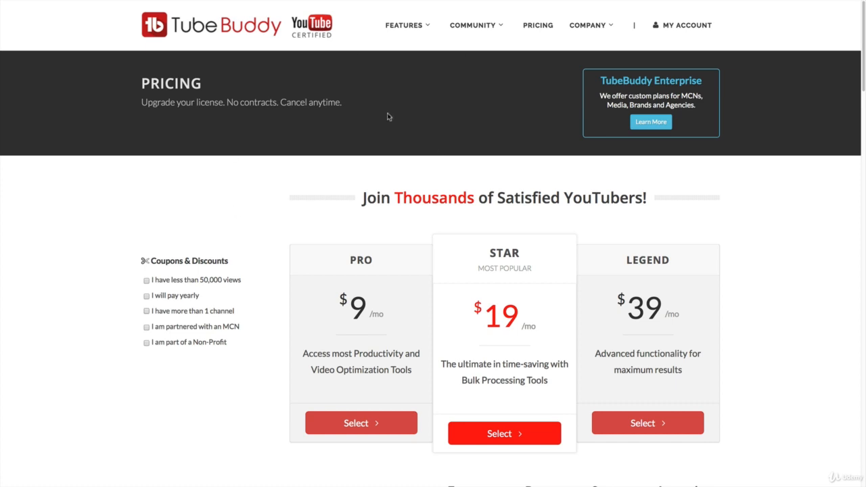
# On TubeBuddy's pricing page, preview prices with the under-50,000-views discount and with yearly payment, clearing each option after checking.
pyautogui.click(146, 281)
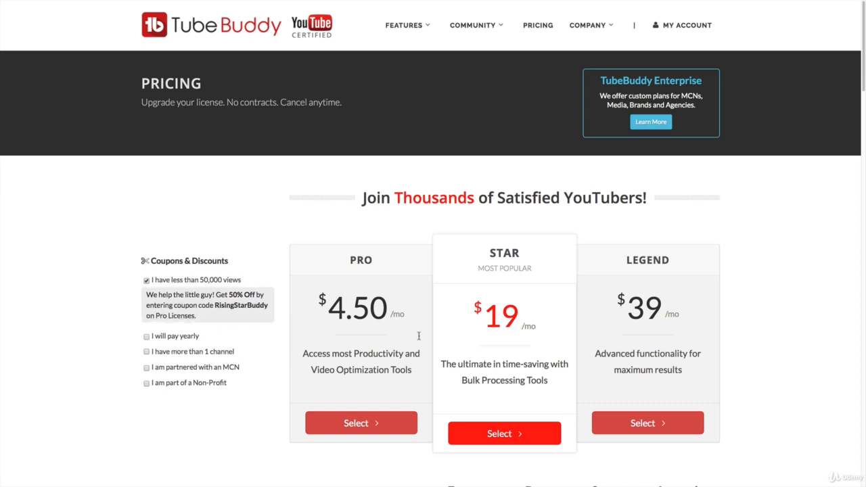
pyautogui.click(147, 281)
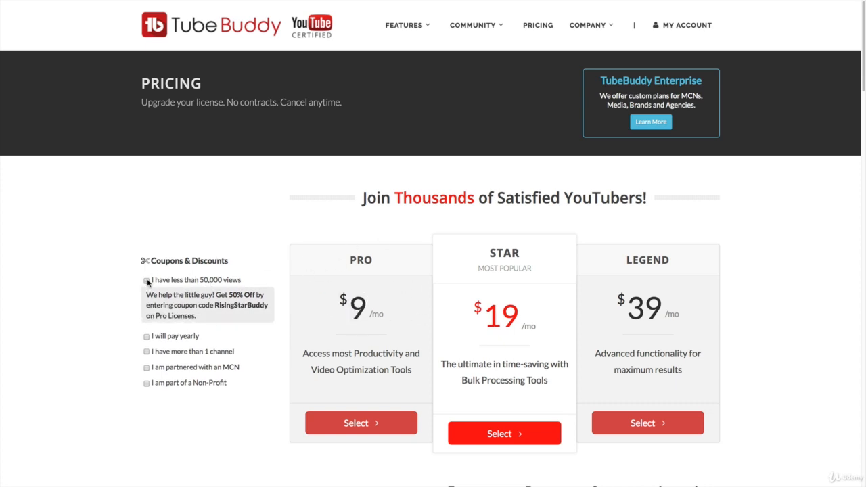
pyautogui.click(146, 296)
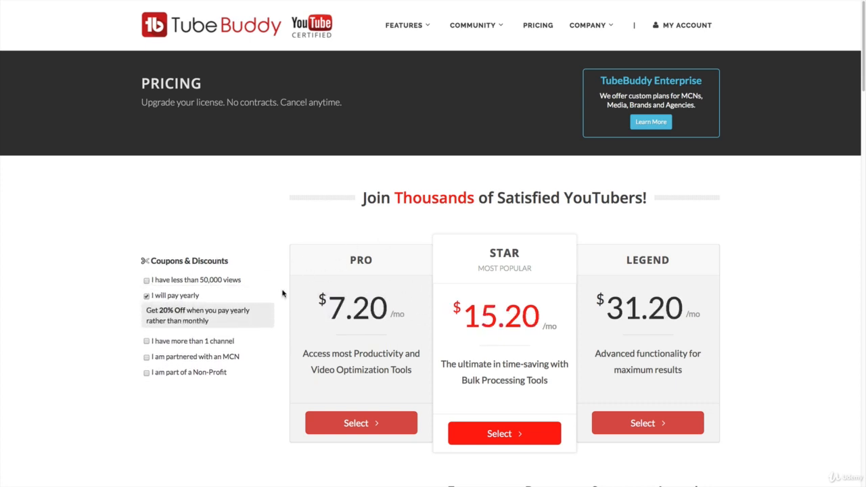
pyautogui.click(146, 297)
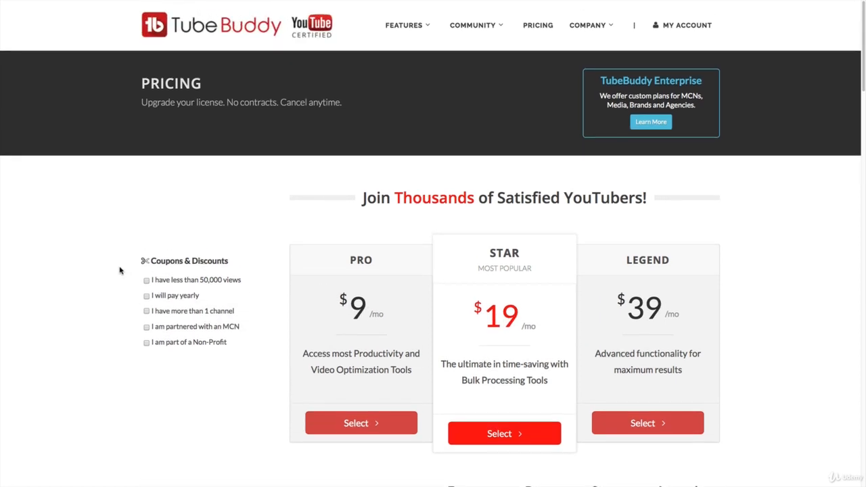